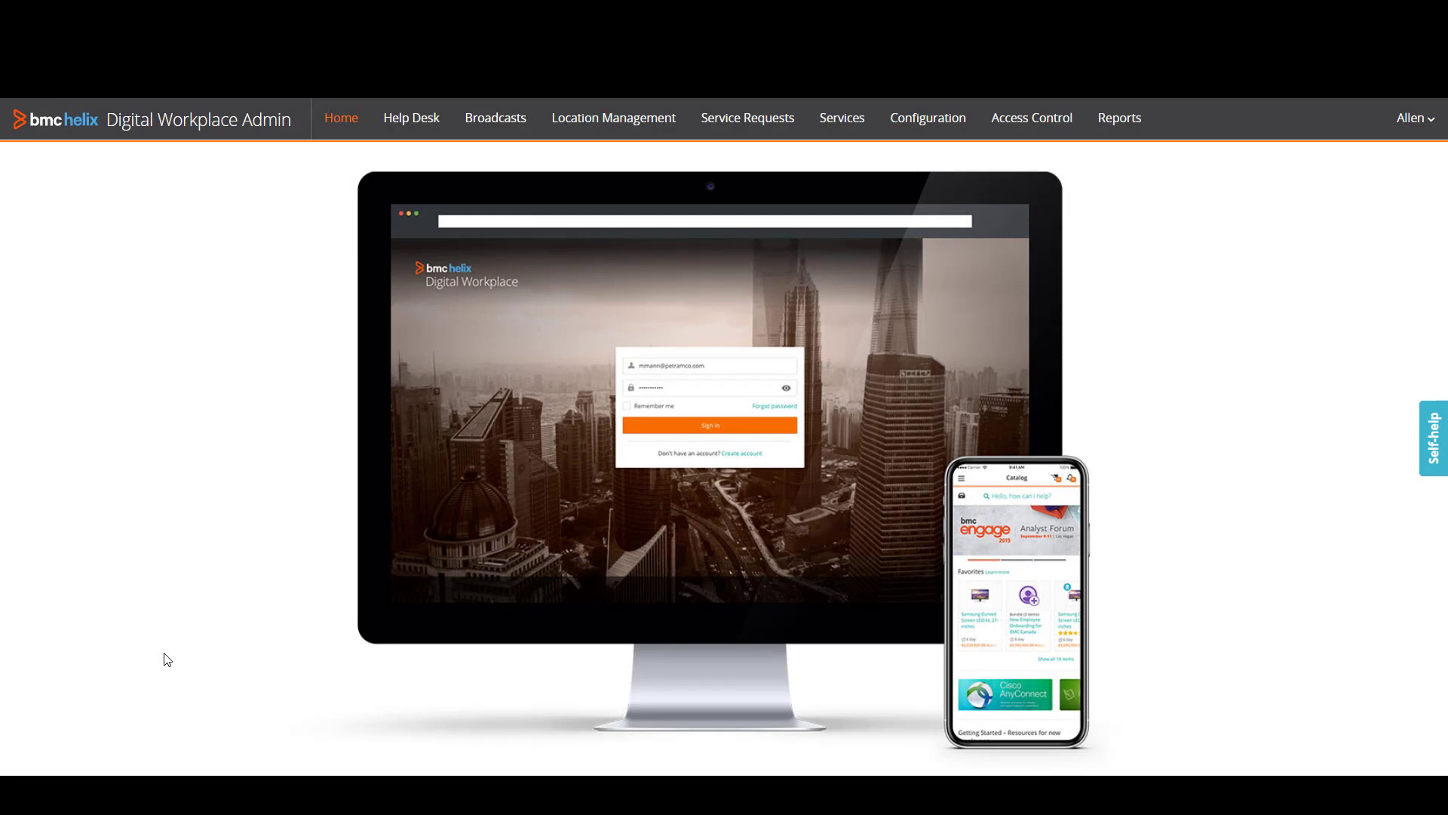
Start a new broadcast from the Broadcasts management page.
left_click(496, 119)
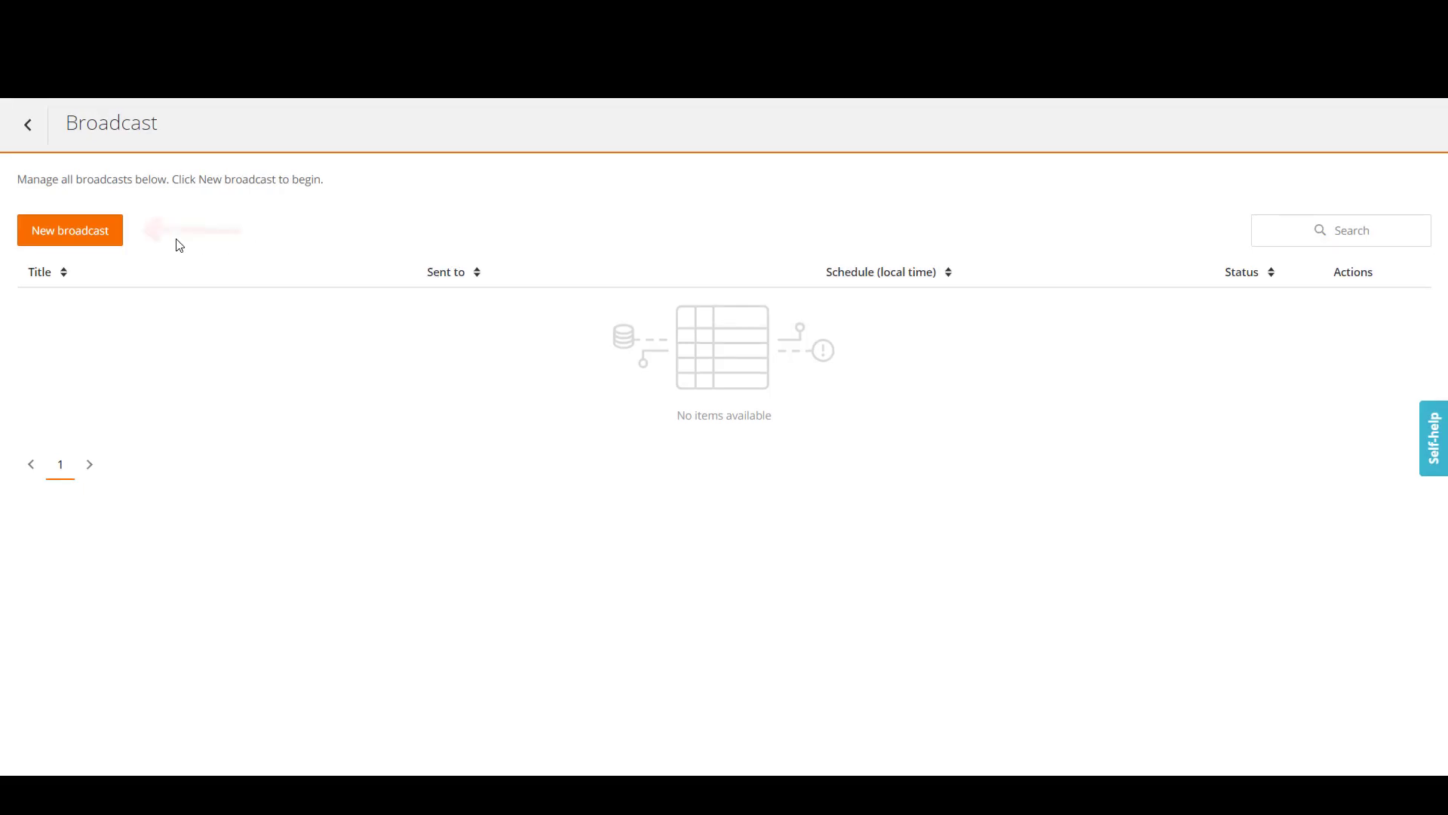
left_click(70, 229)
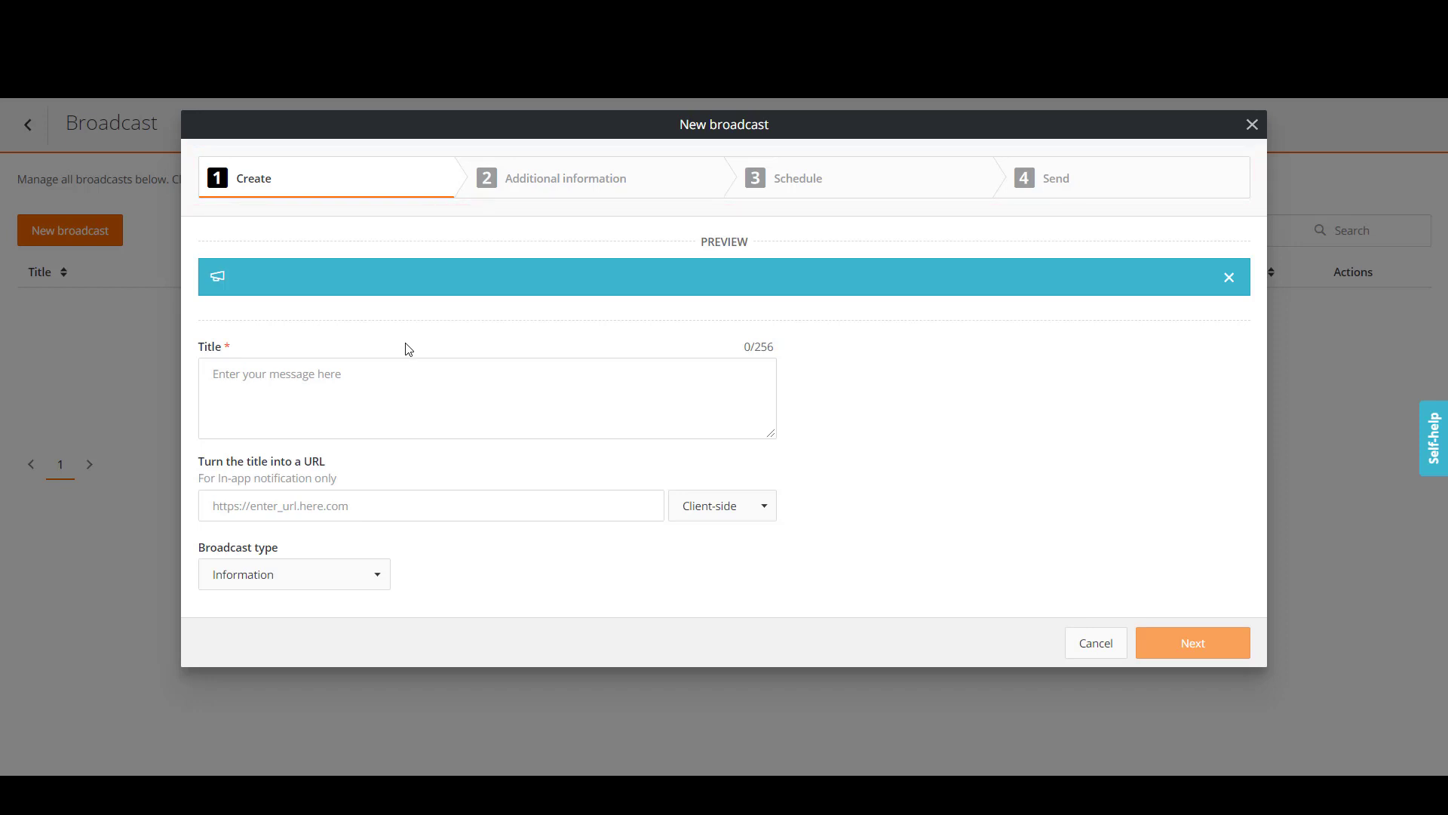
Enter the suspicious-email title and set the broadcast type to Warning.
left_click(327, 387)
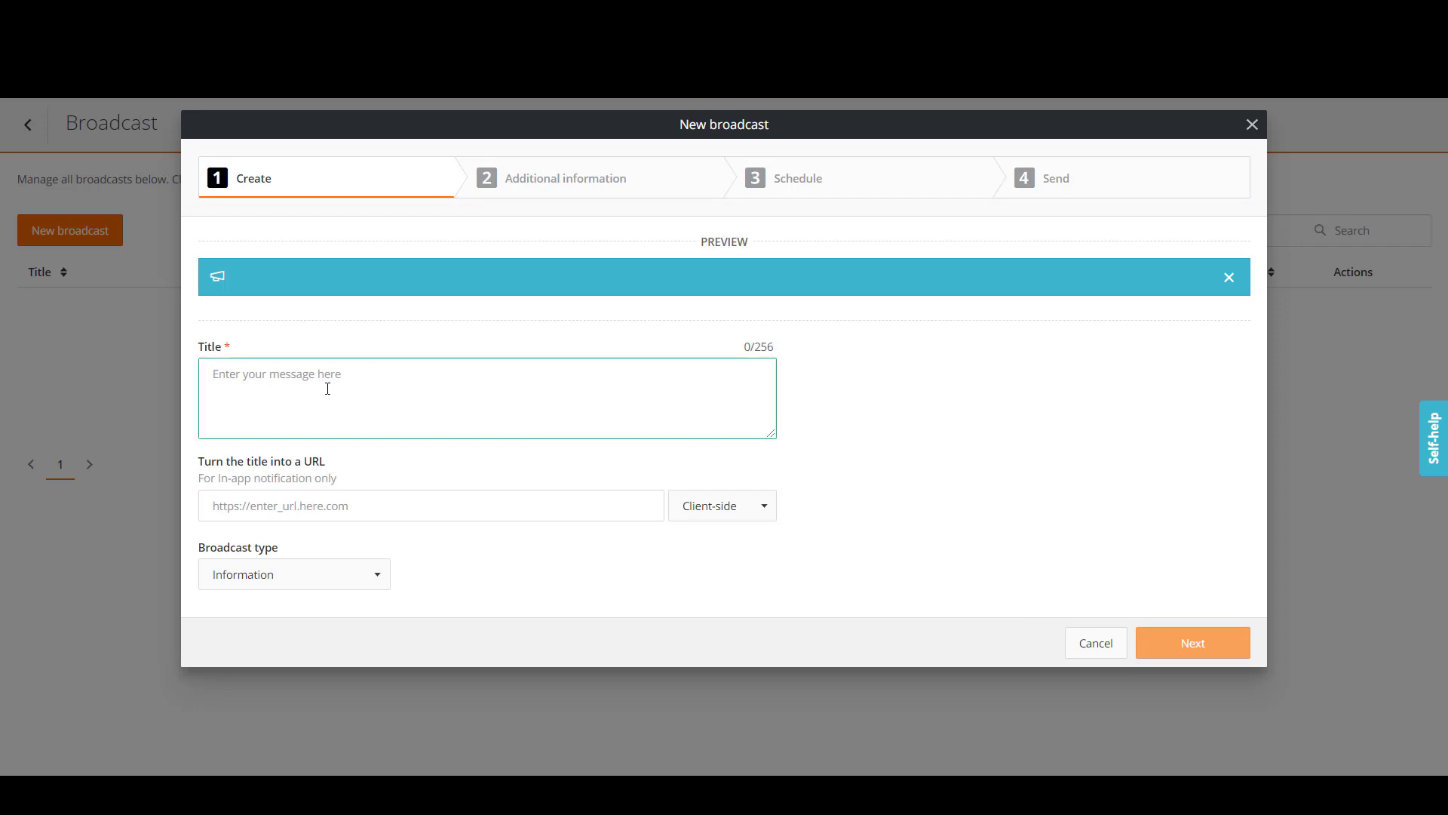
type("Please")
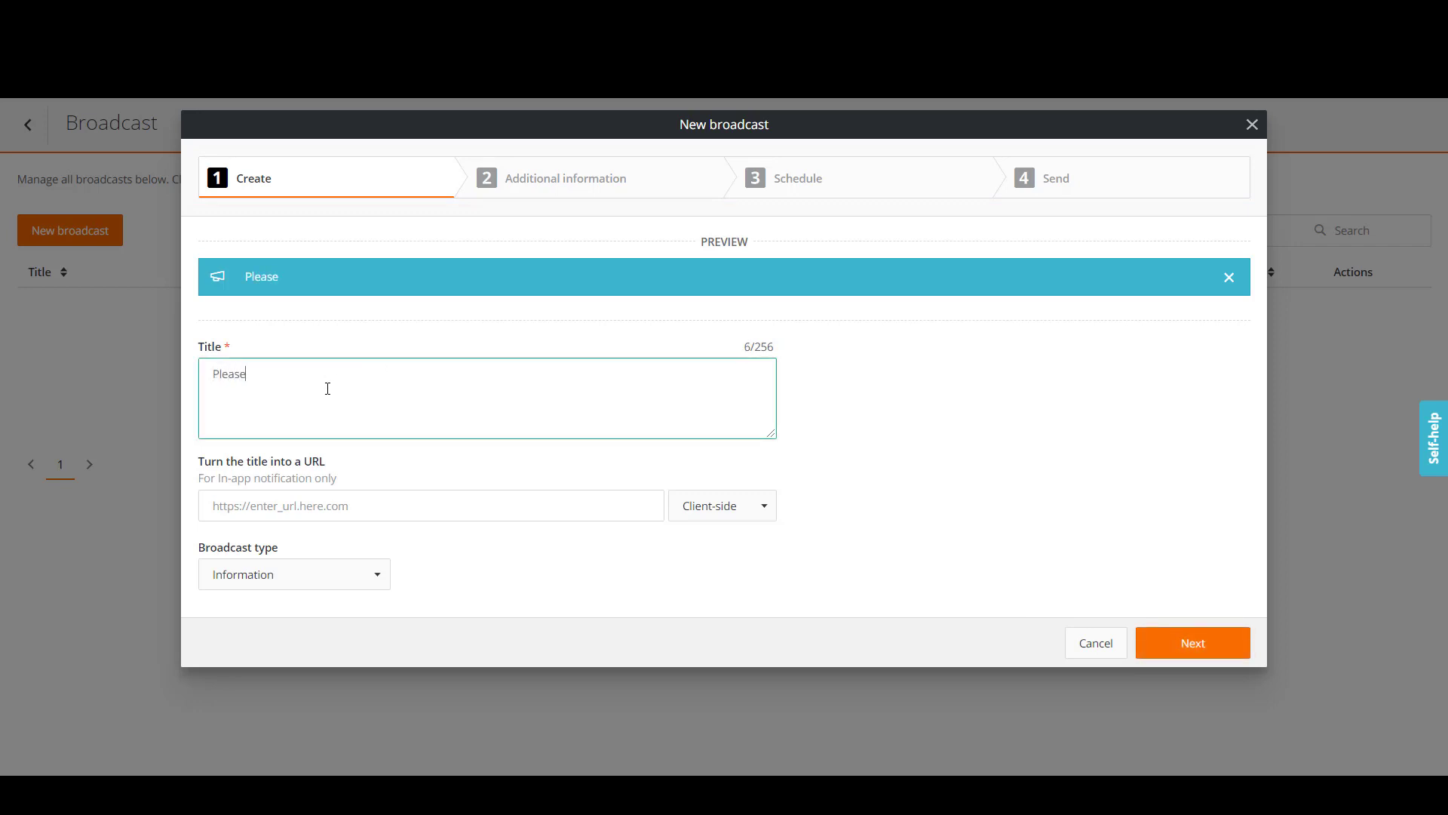
type(" pay at")
type("tention to emails that you receive and do not open those that do not seem secure.")
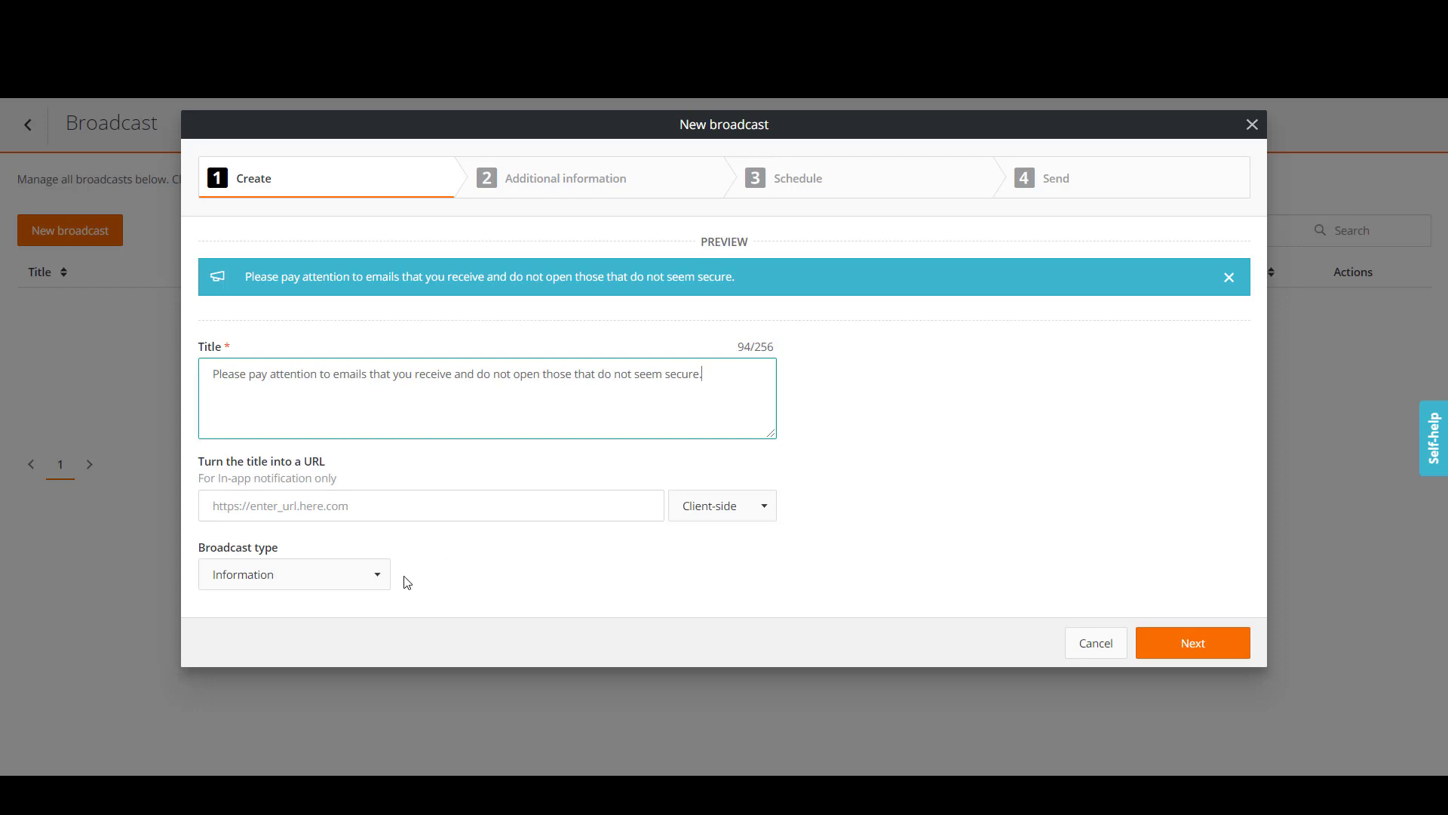
left_click(344, 587)
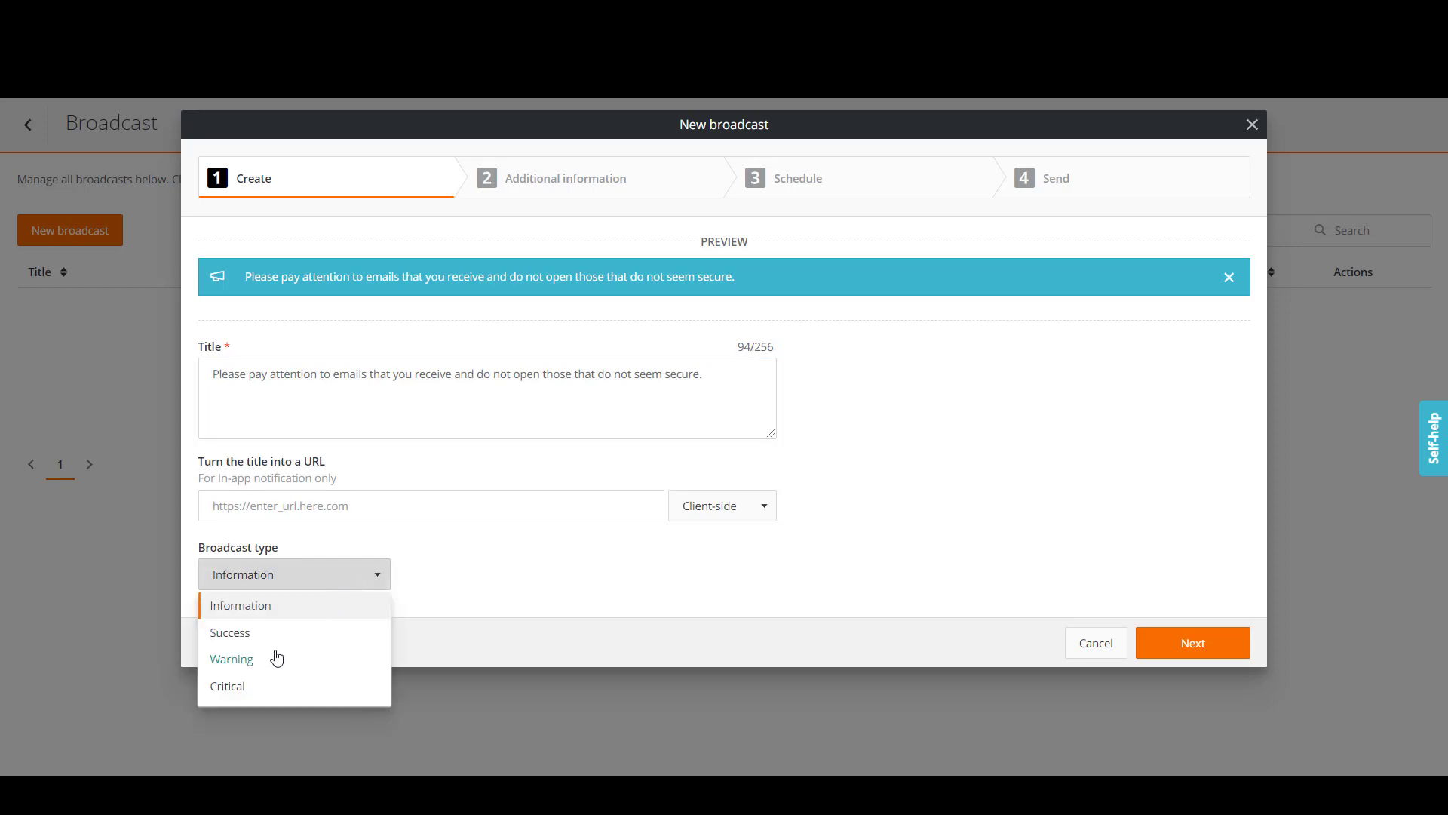
left_click(232, 659)
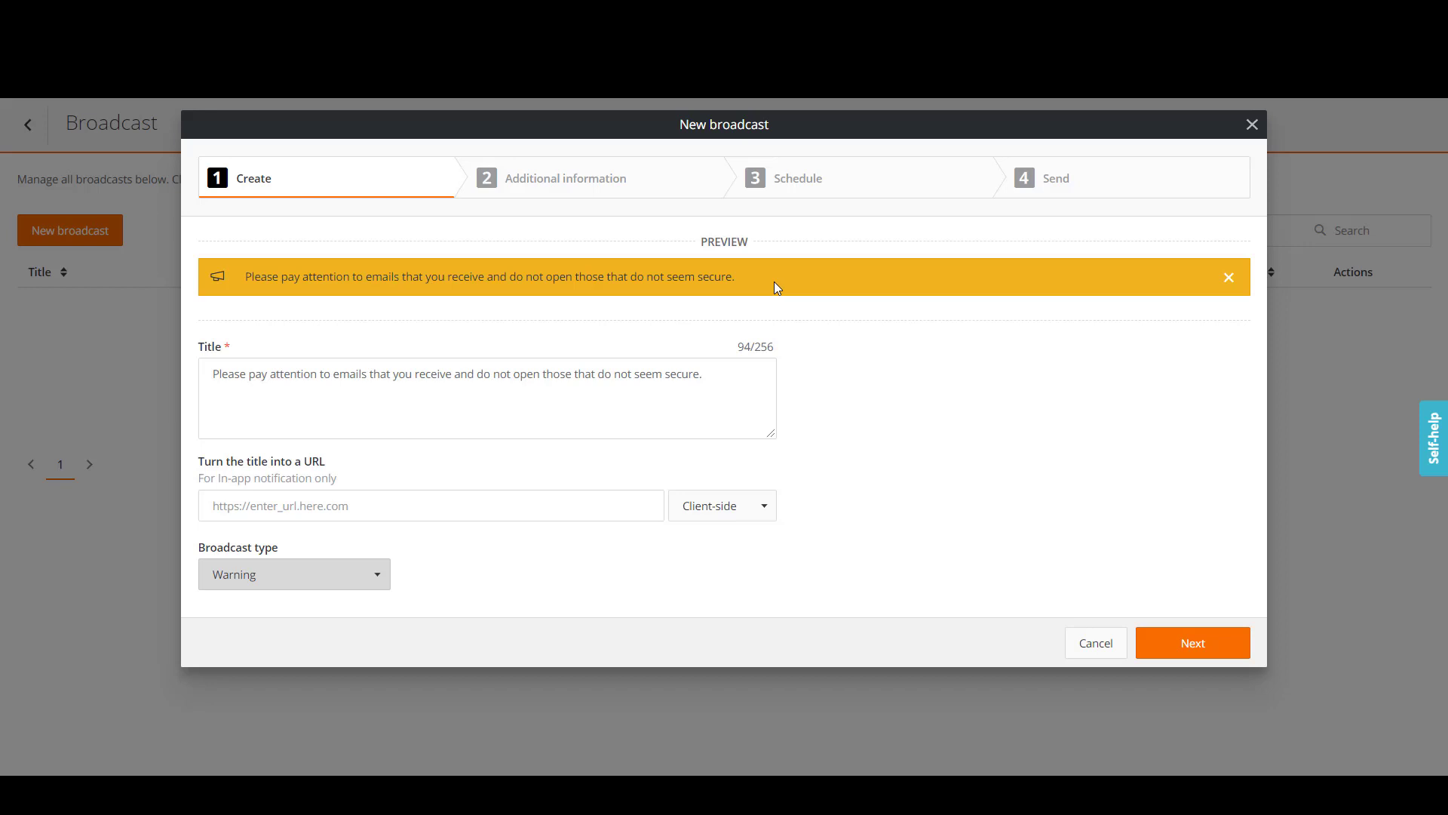
Enable Learn more and enter the IT-contact and emergency-phone details.
left_click(1193, 644)
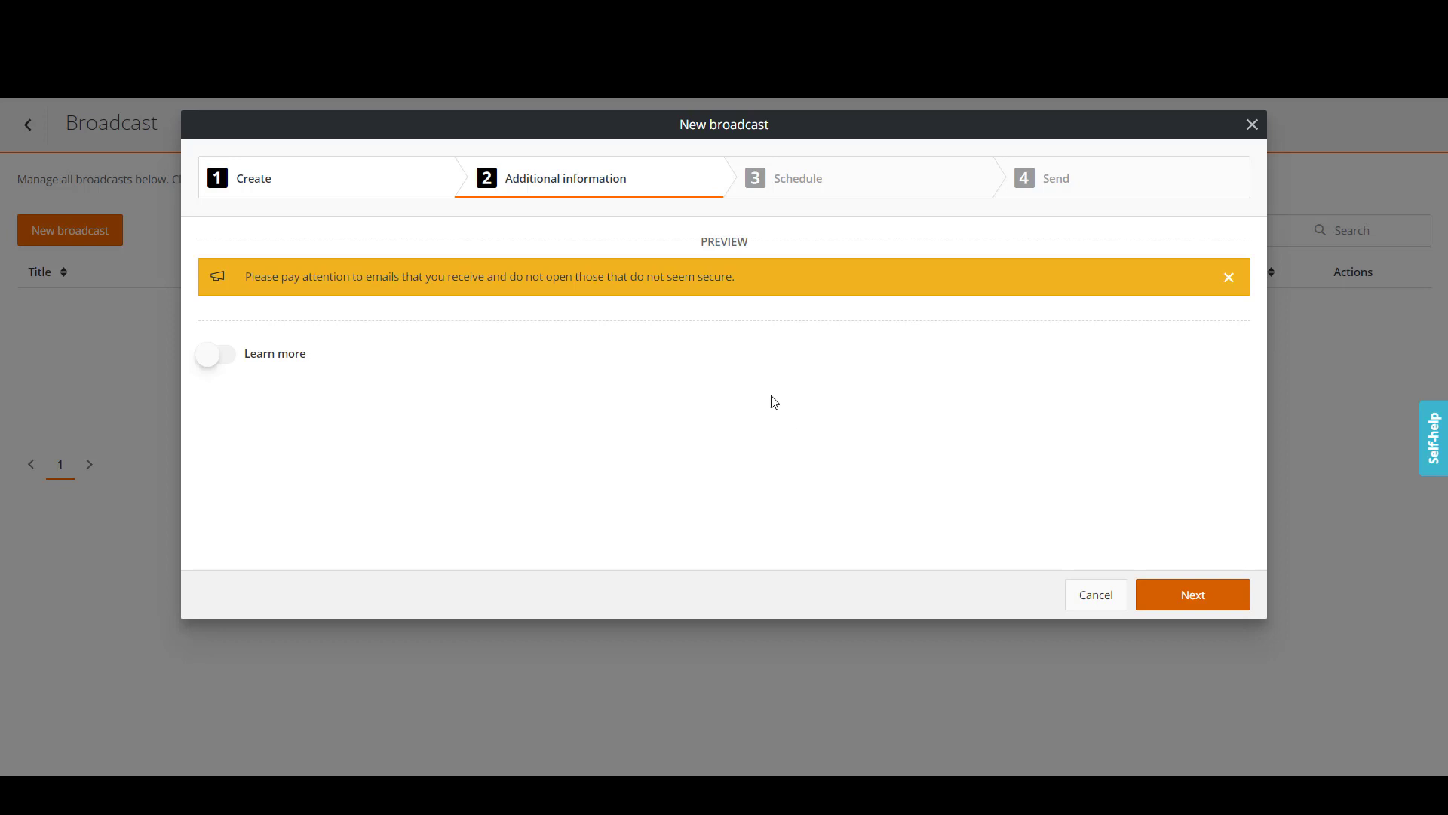
left_click(215, 355)
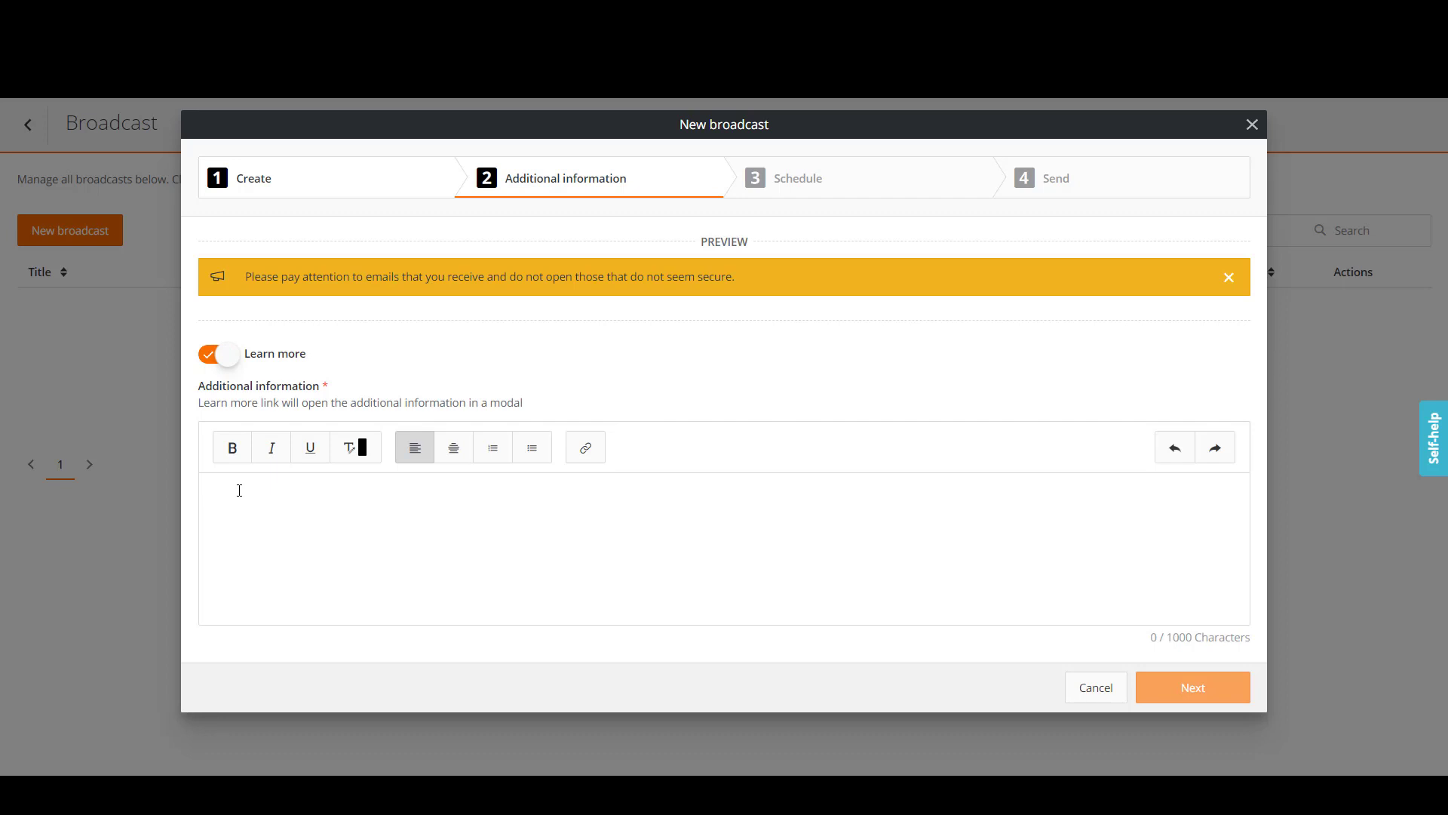
type("If you ")
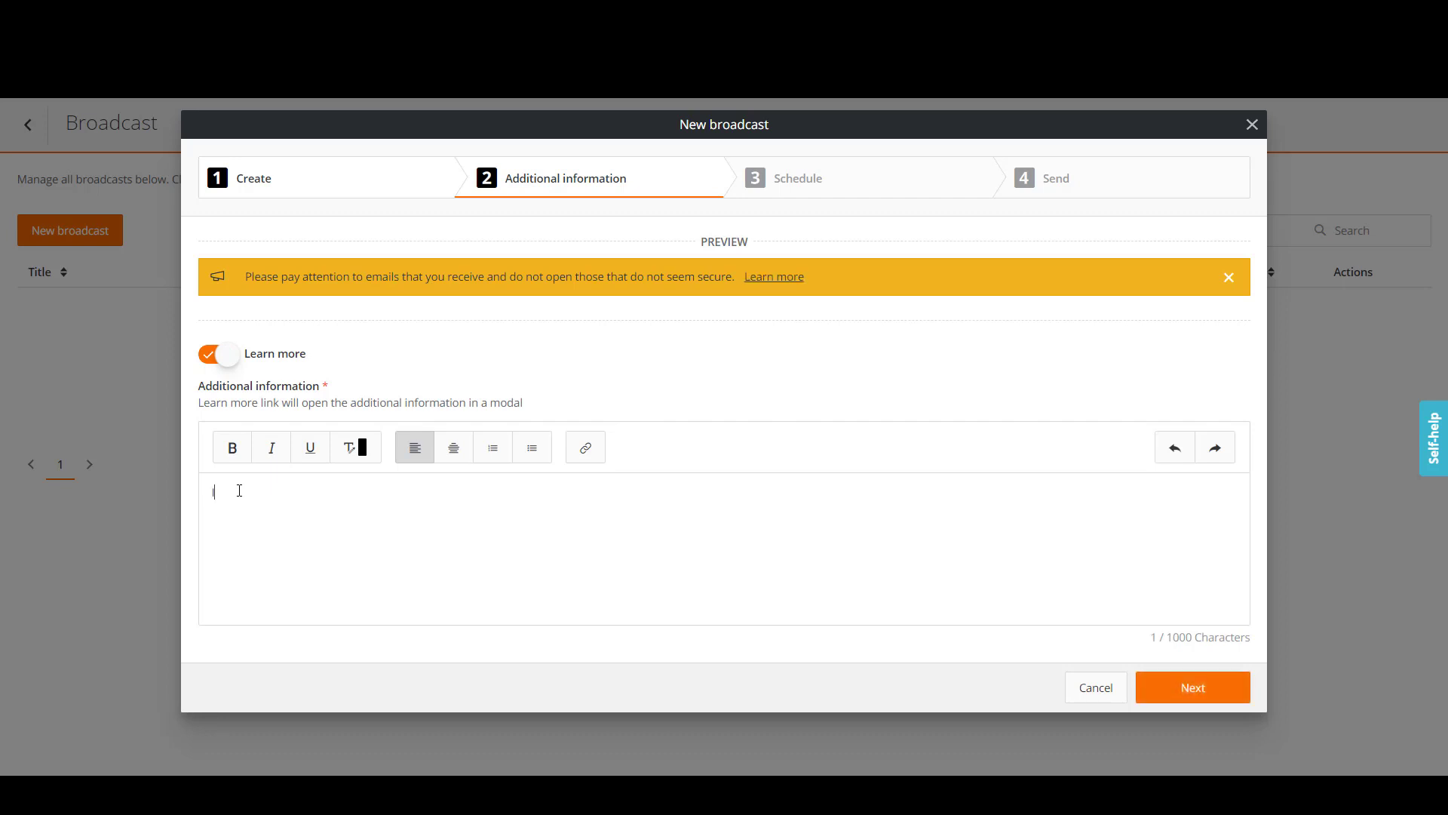
type("detect something strange, contact IT department. Emergency phone: (555) 777-1234.")
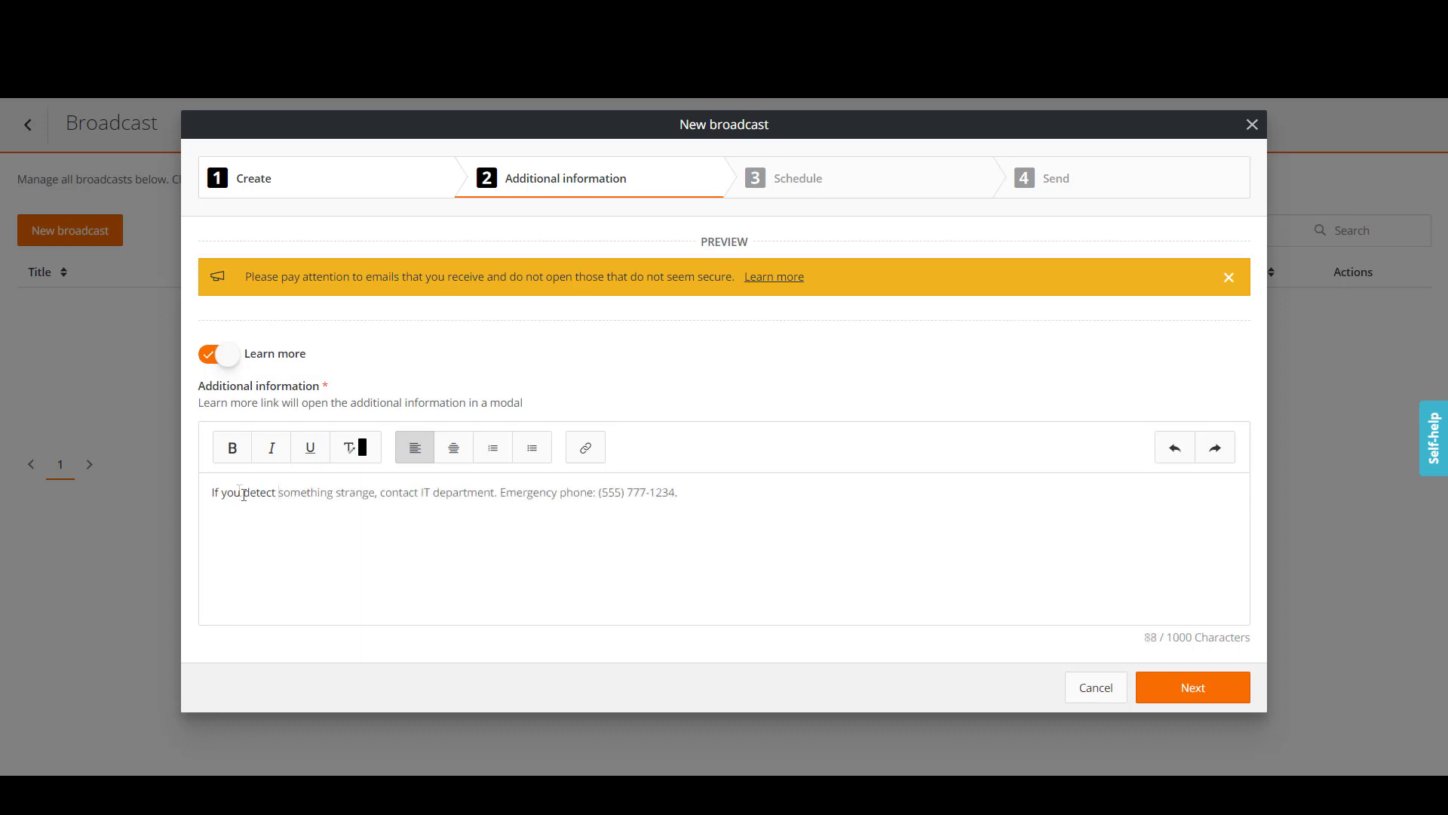
key("Tab")
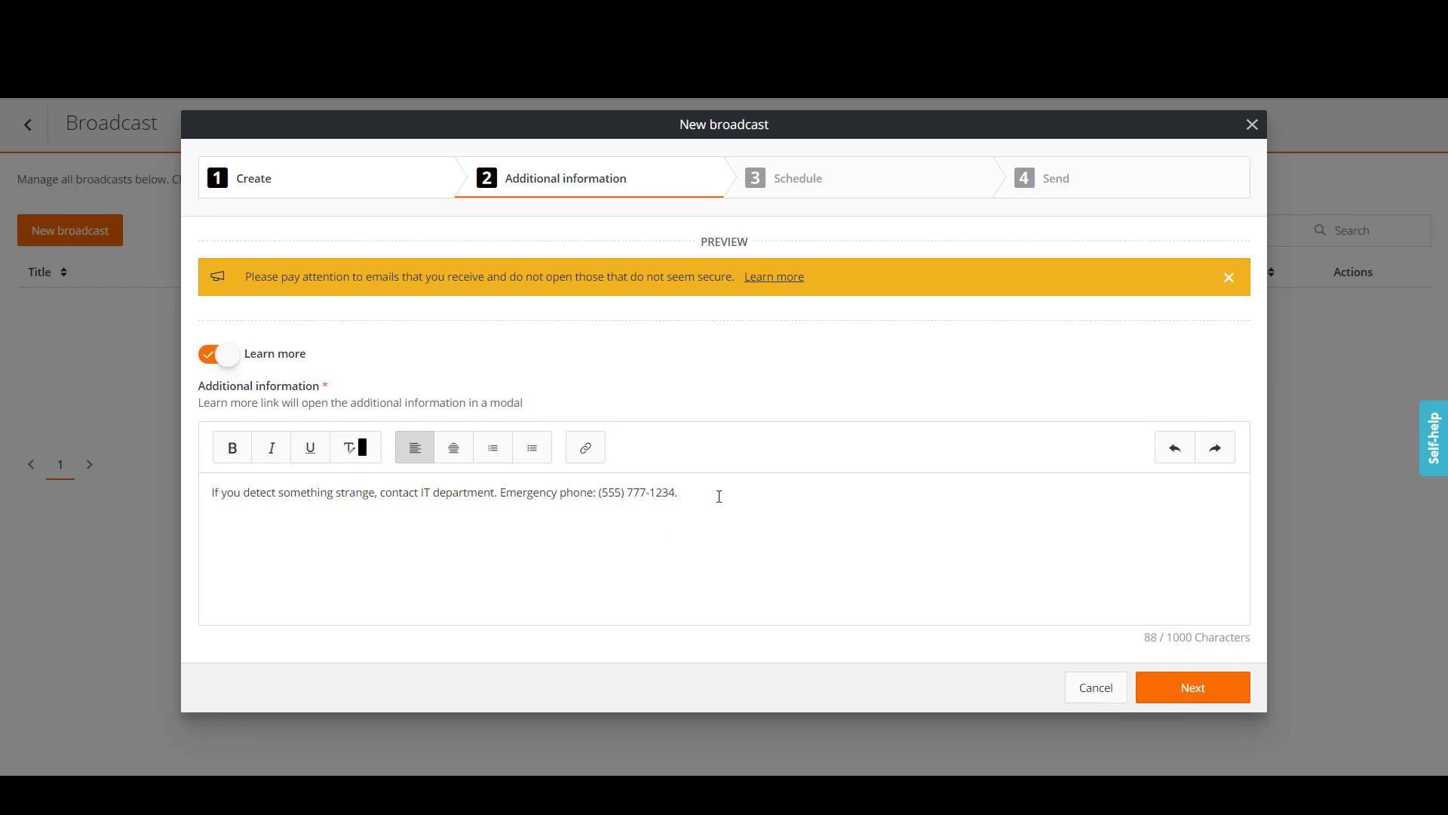
Make the whole Learn more text bold and red.
left_click_drag(718, 495, 211, 491)
left_click(233, 447)
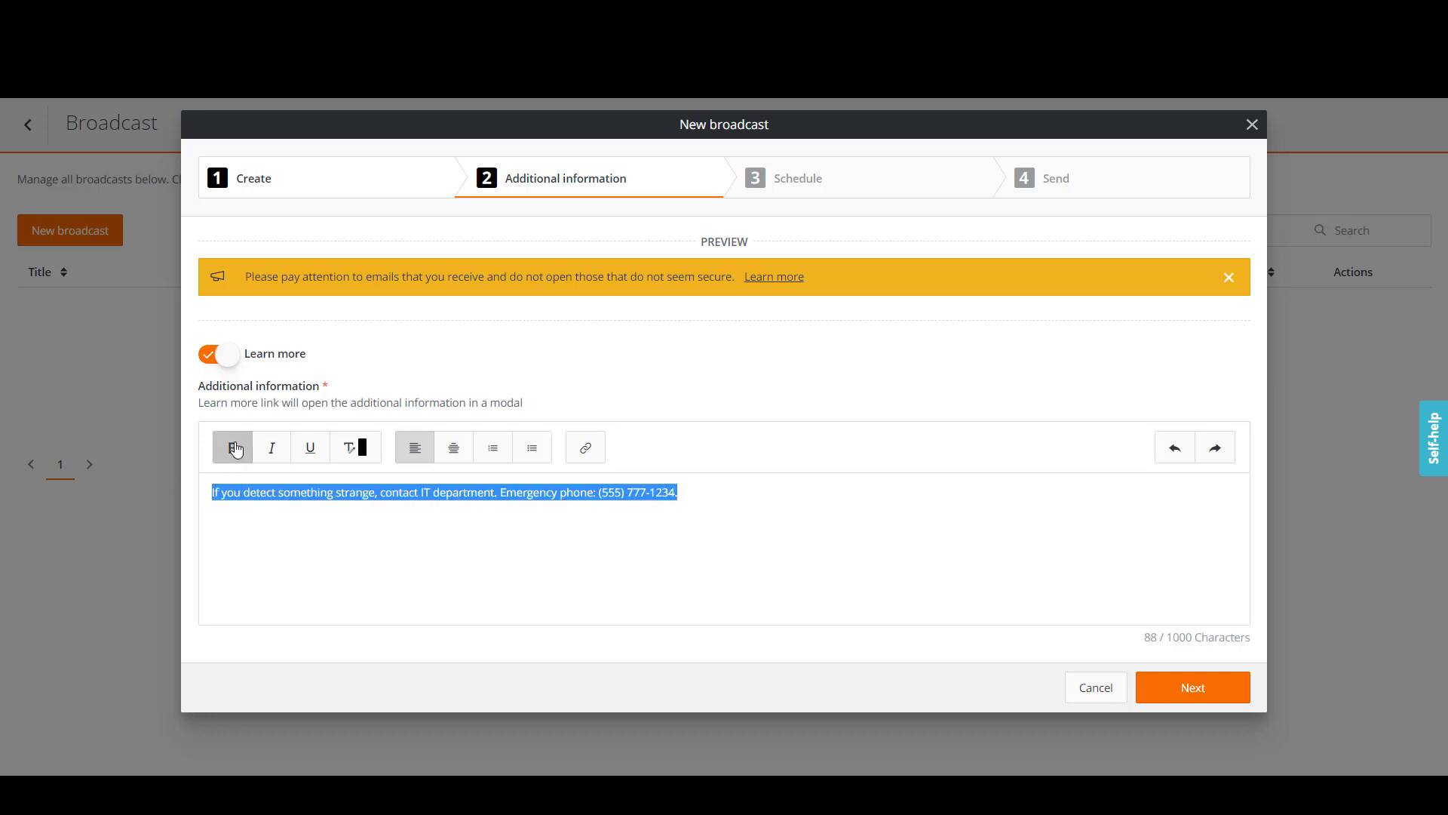
left_click(353, 448)
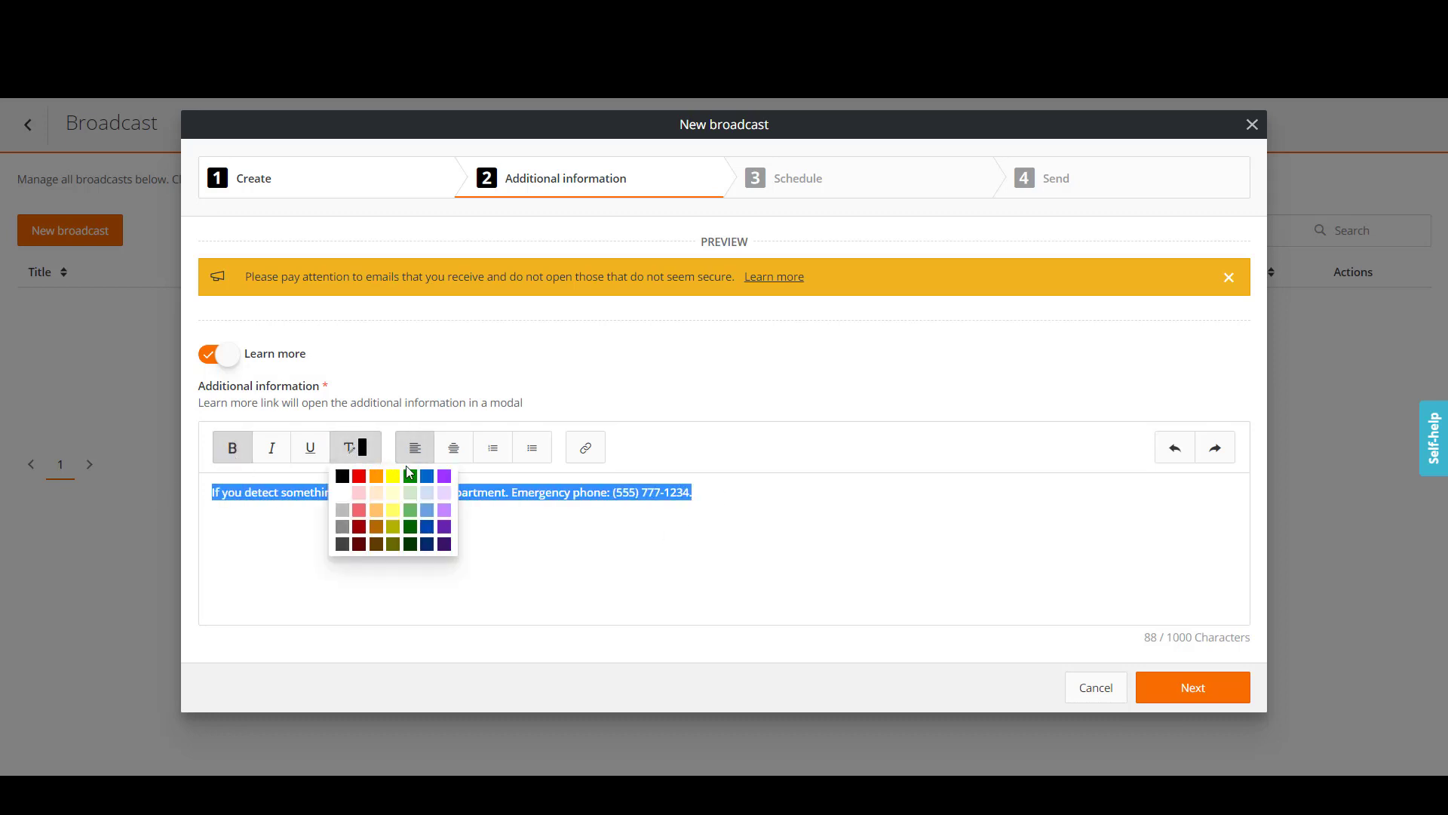
left_click(359, 477)
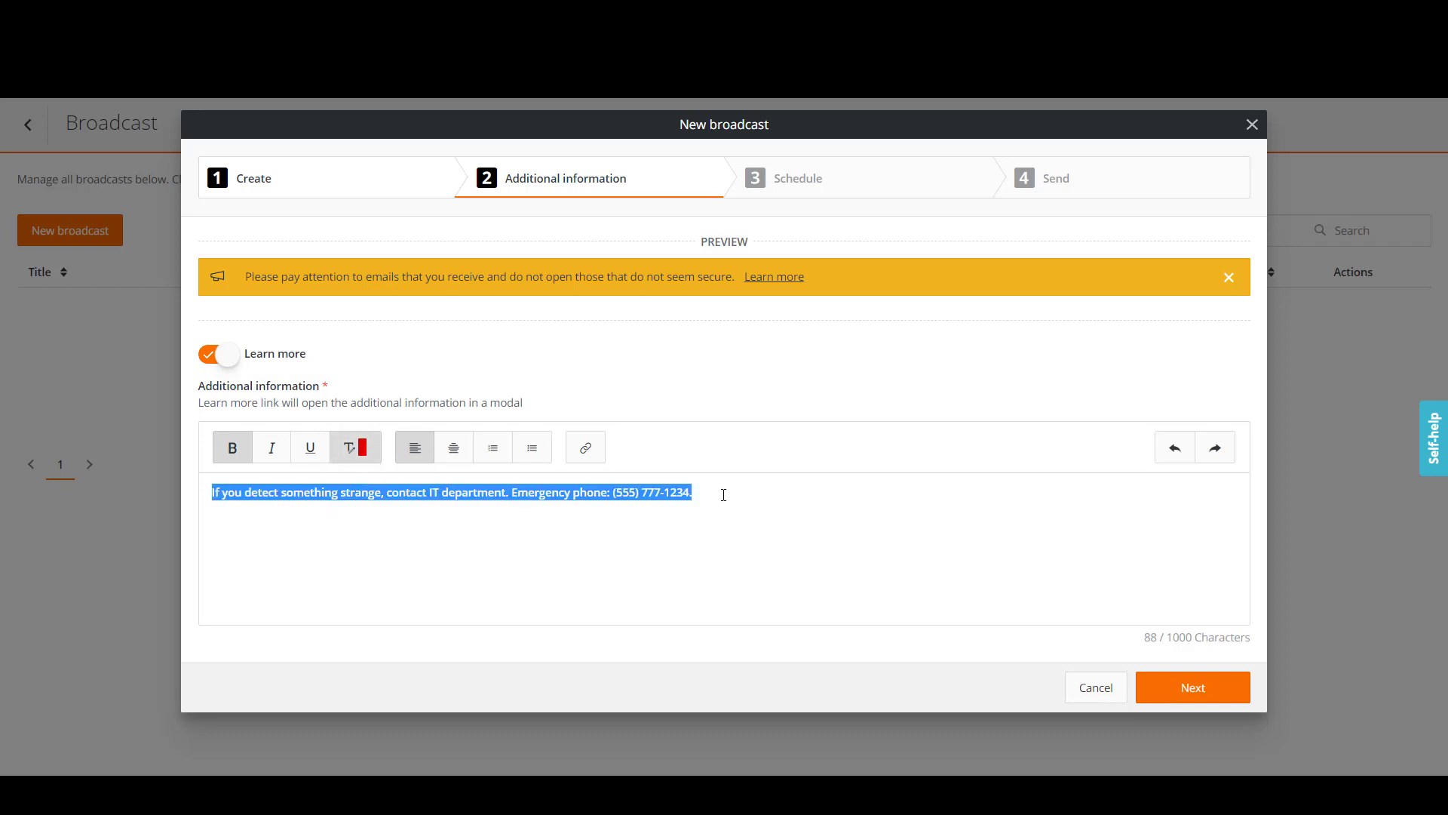
left_click(813, 548)
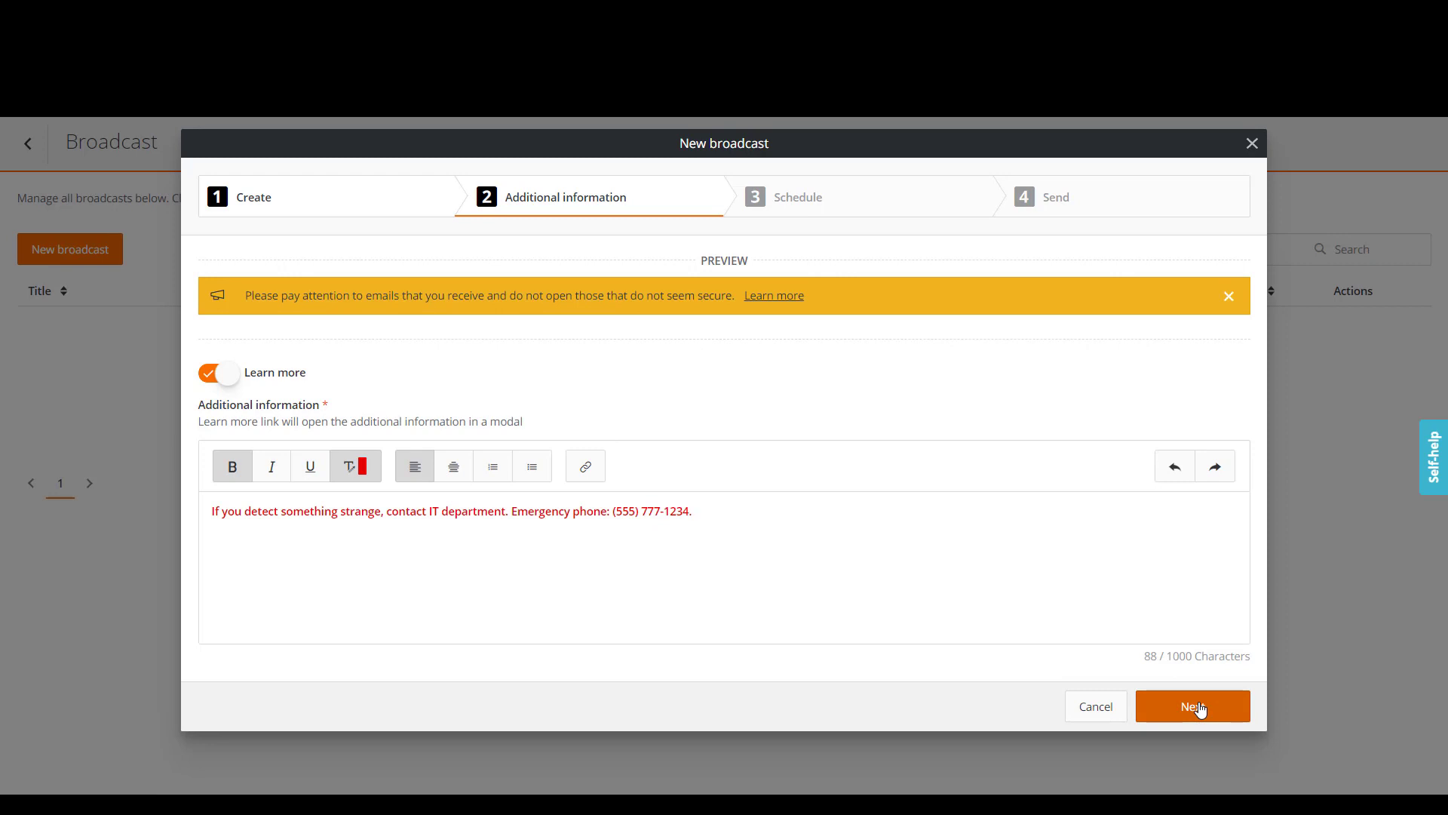
Address the broadcast to the Administrator user group, searching 'admini' under User groups.
left_click(1200, 709)
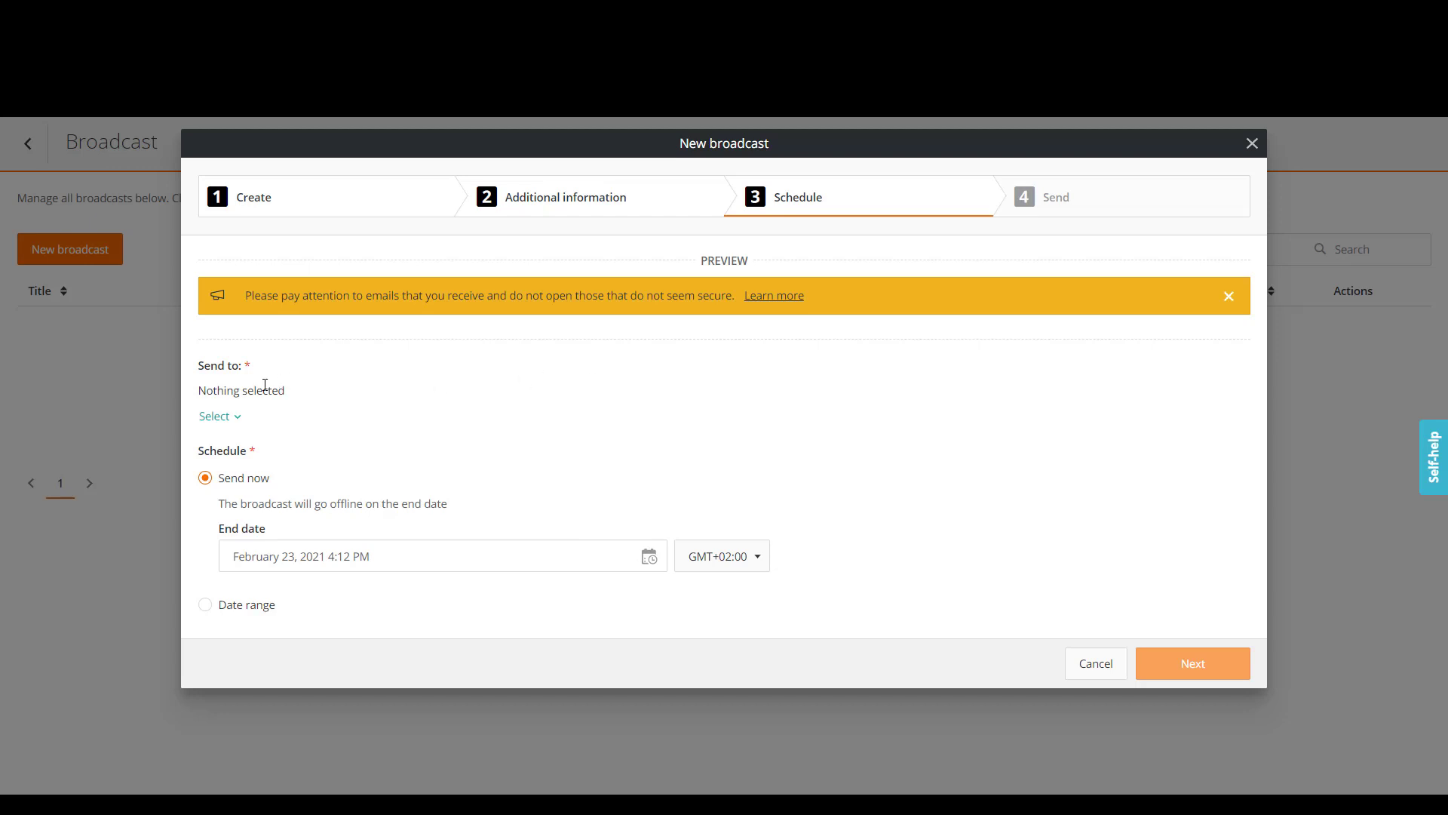
left_click(236, 416)
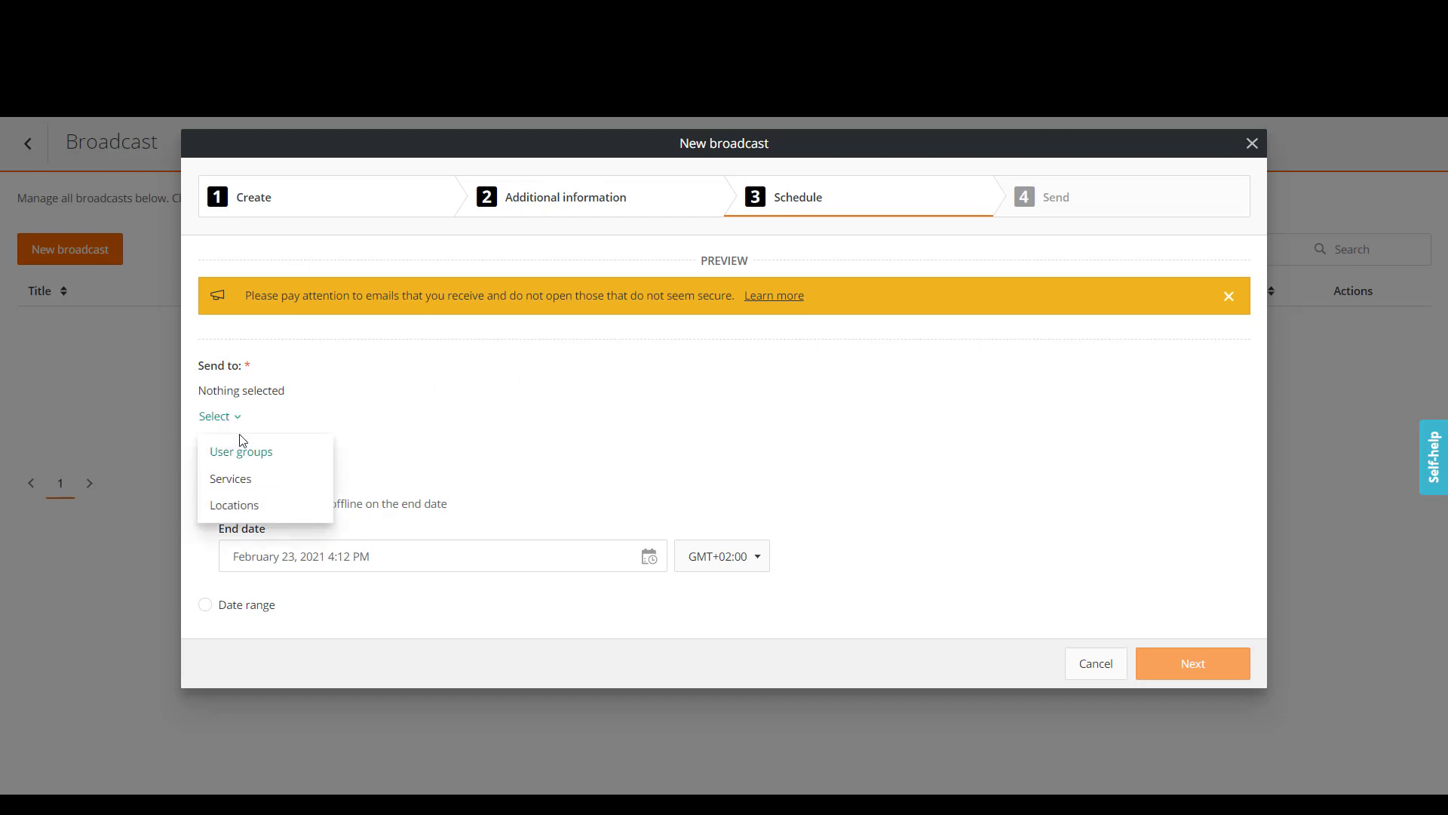
left_click(241, 451)
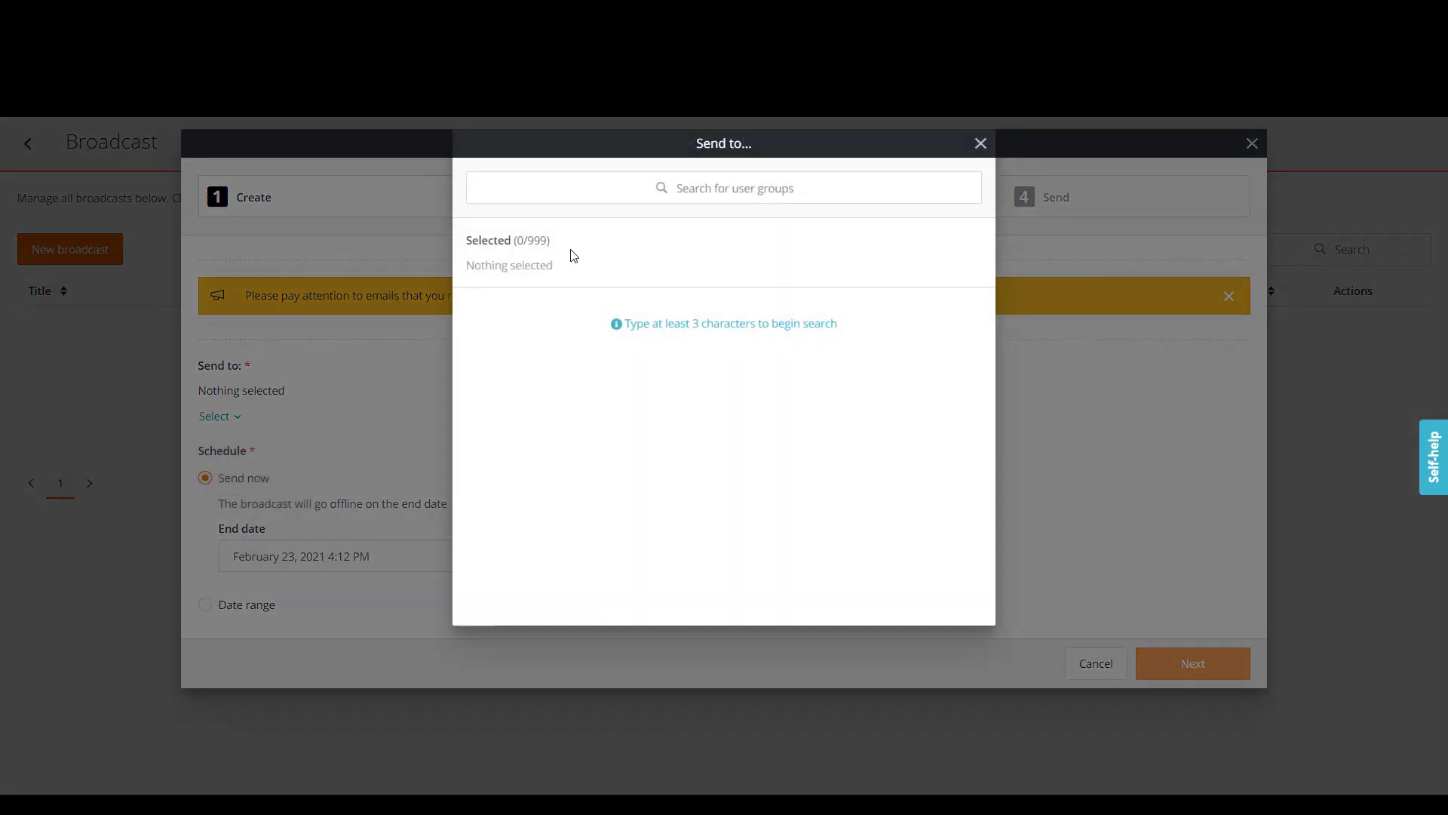
left_click(685, 189)
type("admini")
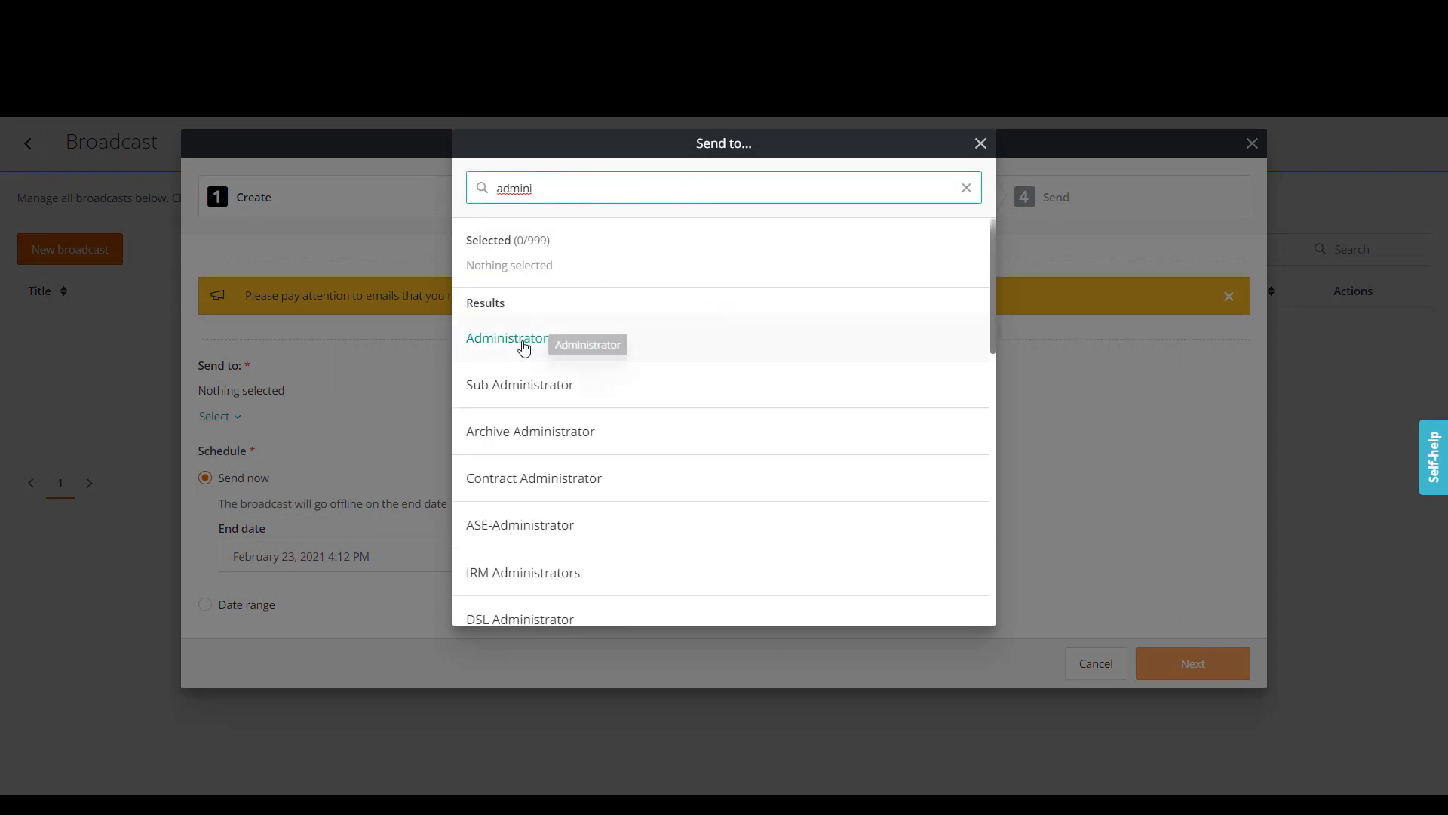
left_click(519, 341)
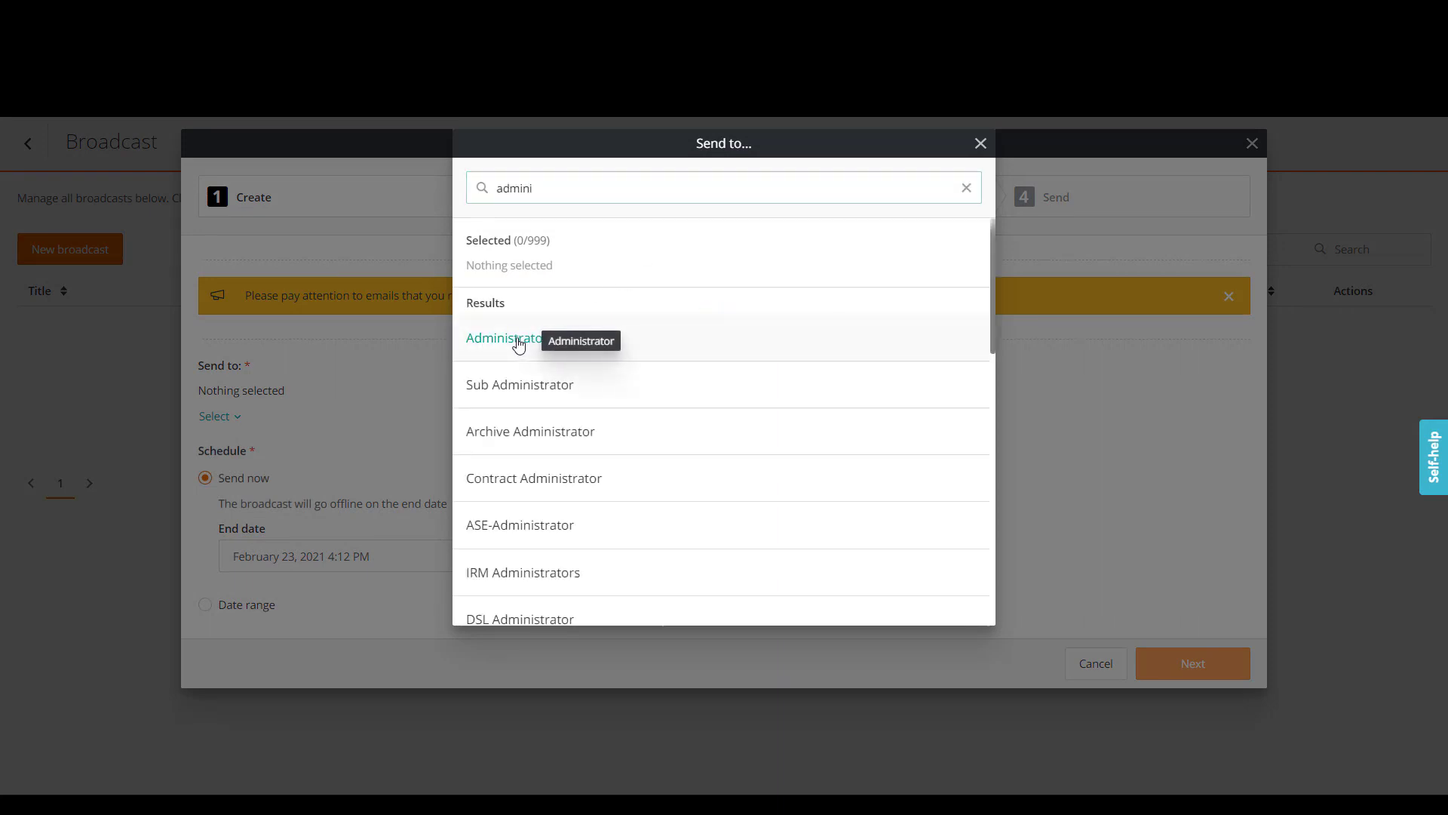
left_click(980, 142)
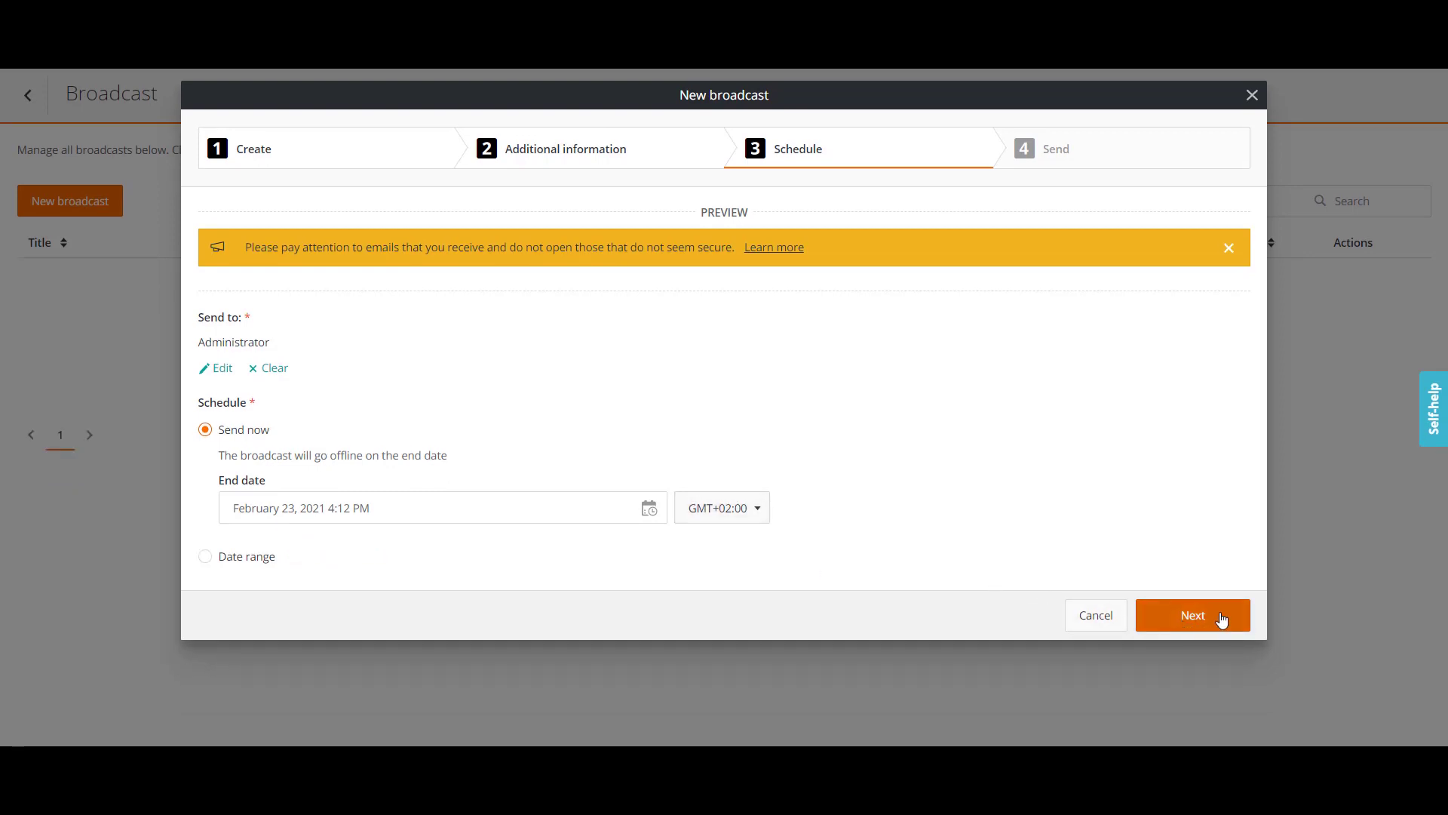
Review the summary and schedule the Warning broadcast for Administrator.
left_click(1193, 613)
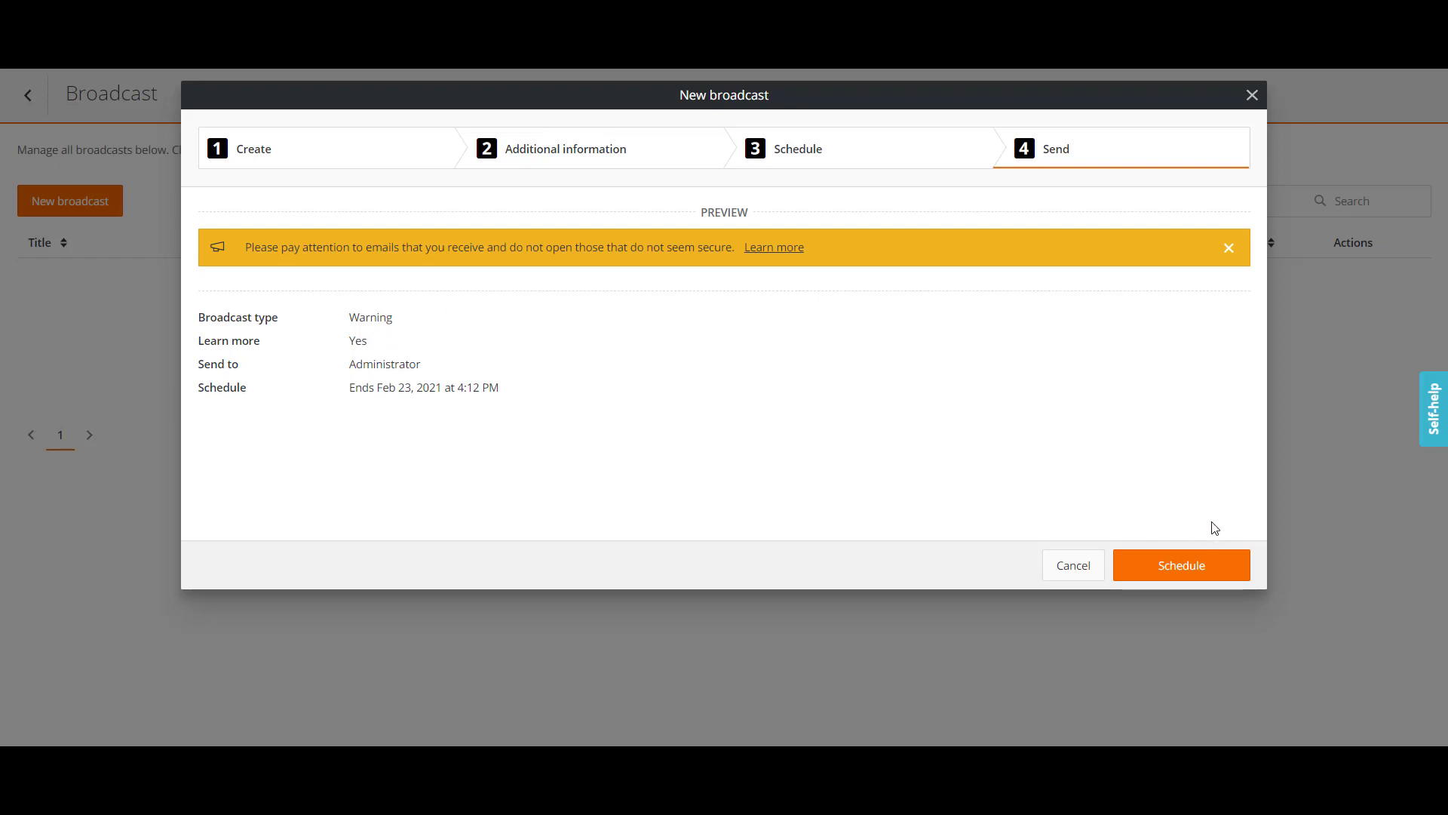
left_click(1179, 573)
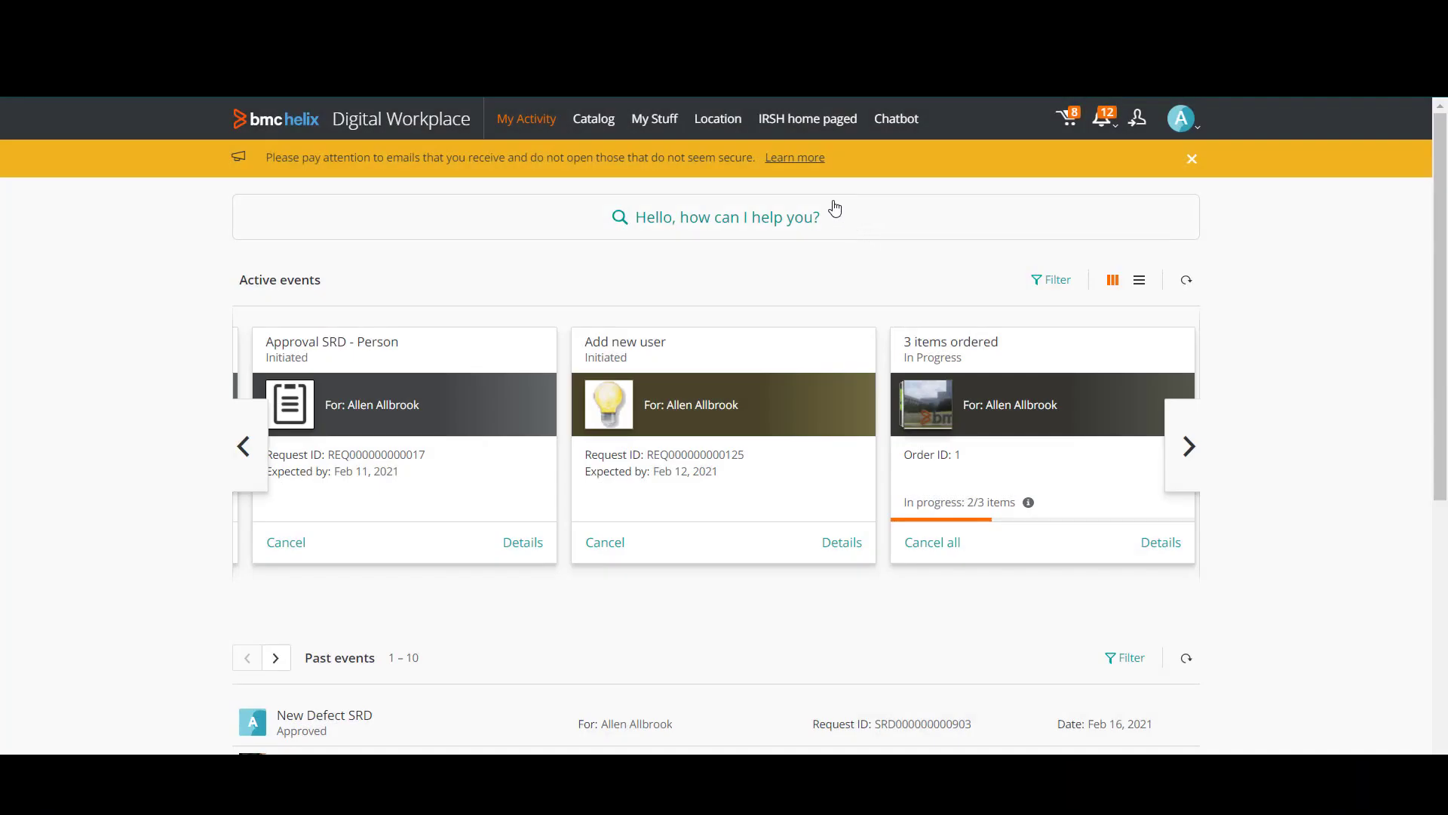
View the red Learn more details from the home-page banner and from the bell notifications.
left_click(792, 156)
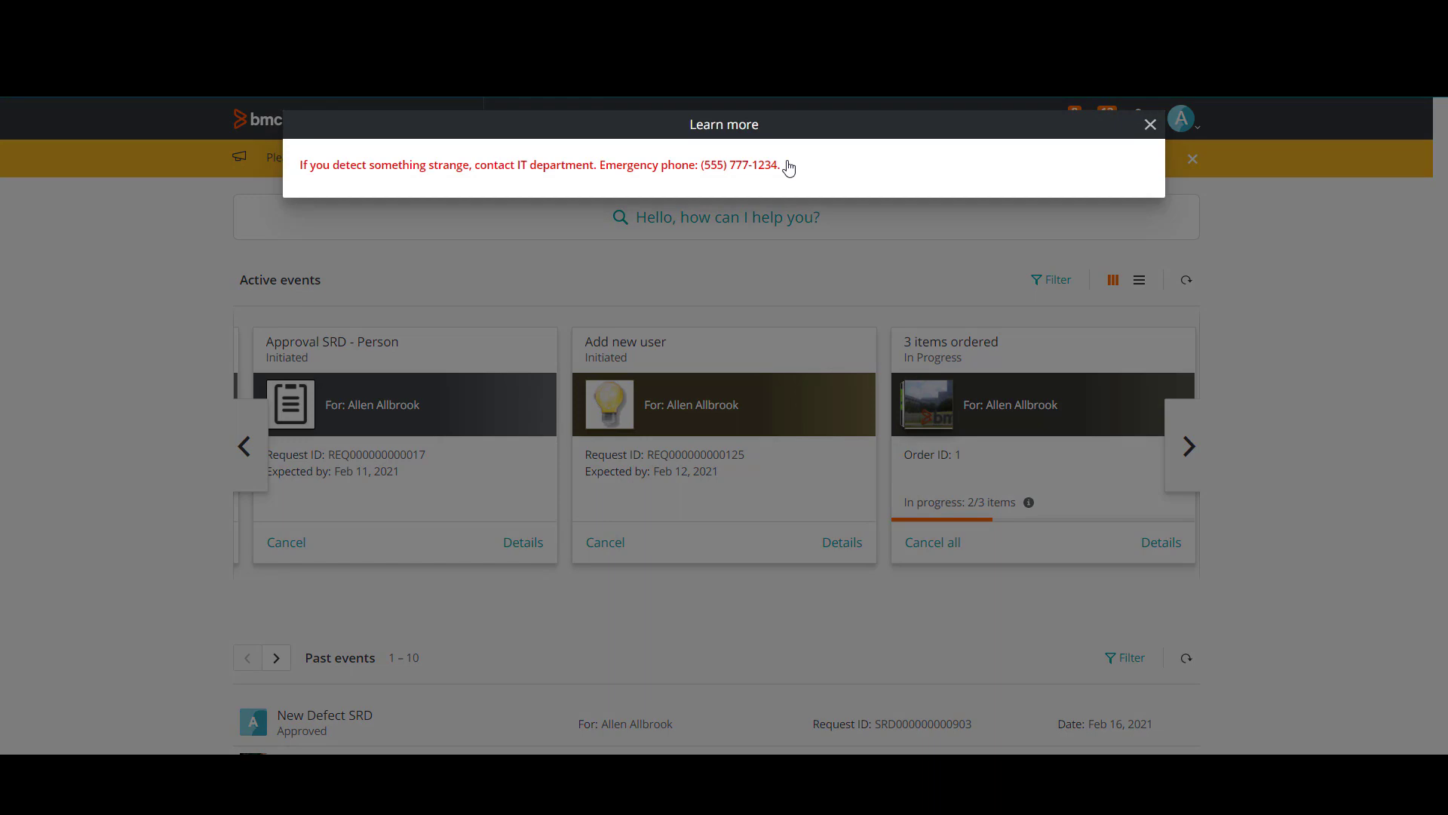
left_click(1150, 125)
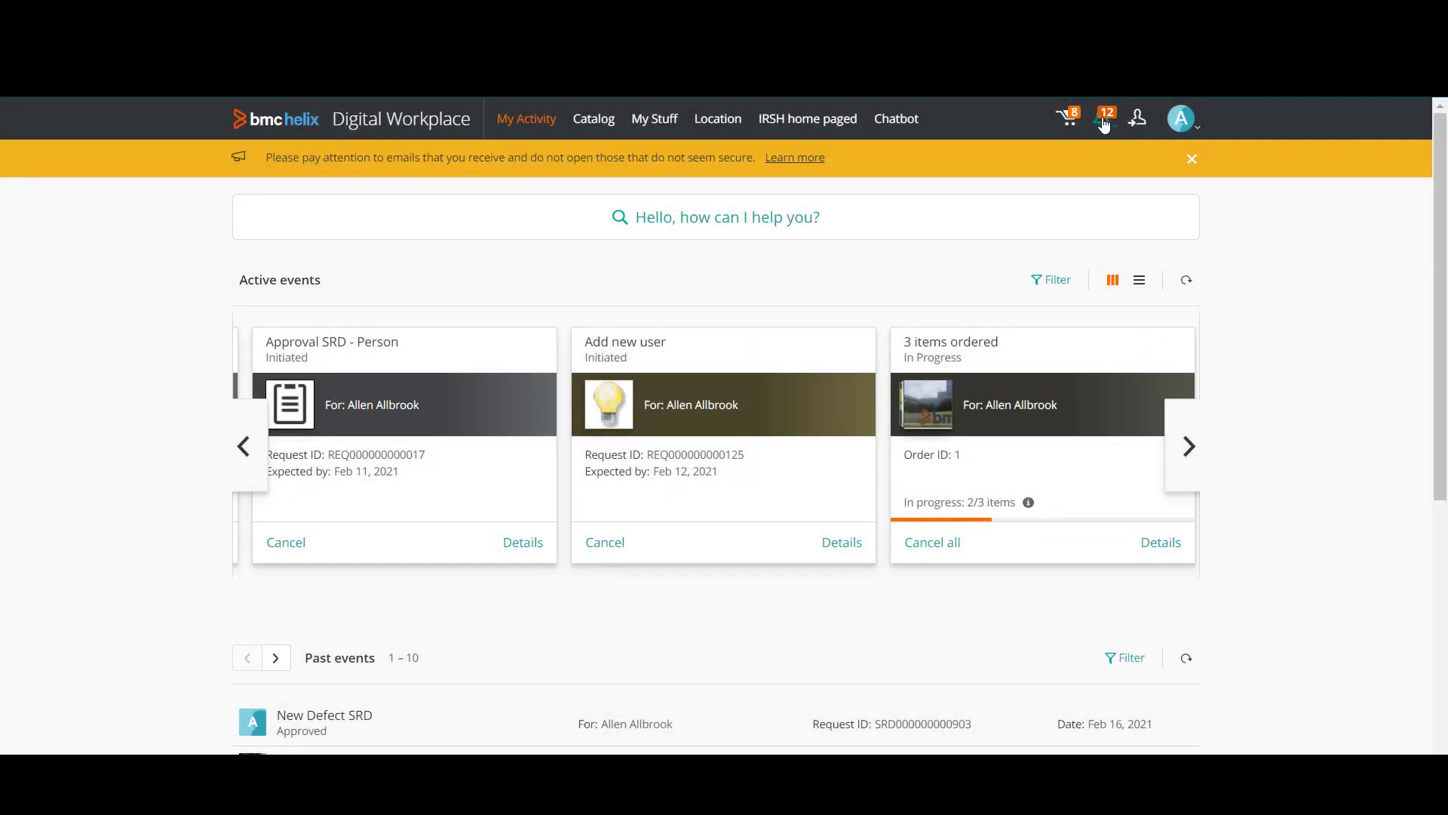
left_click(1107, 119)
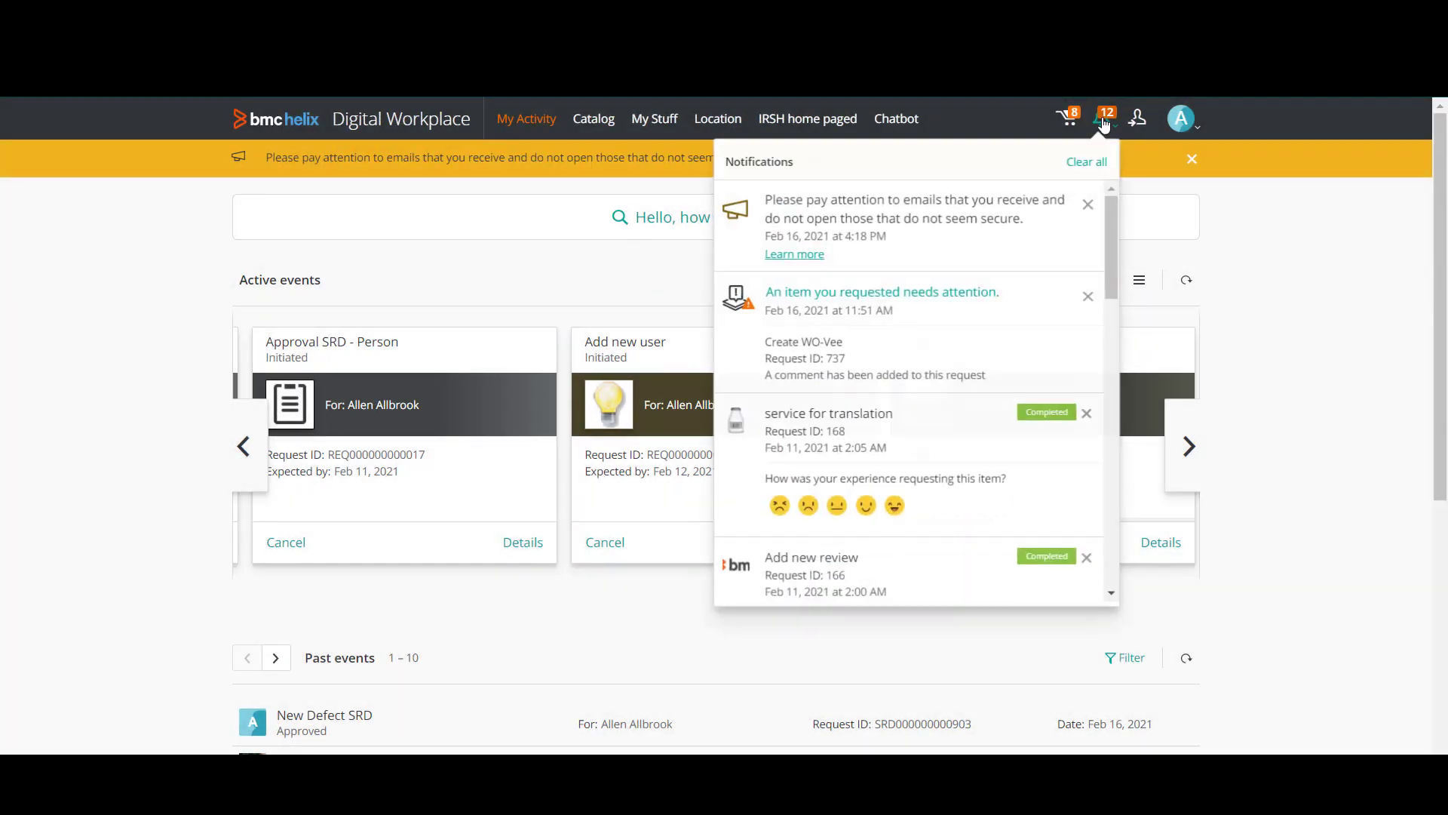
left_click(797, 258)
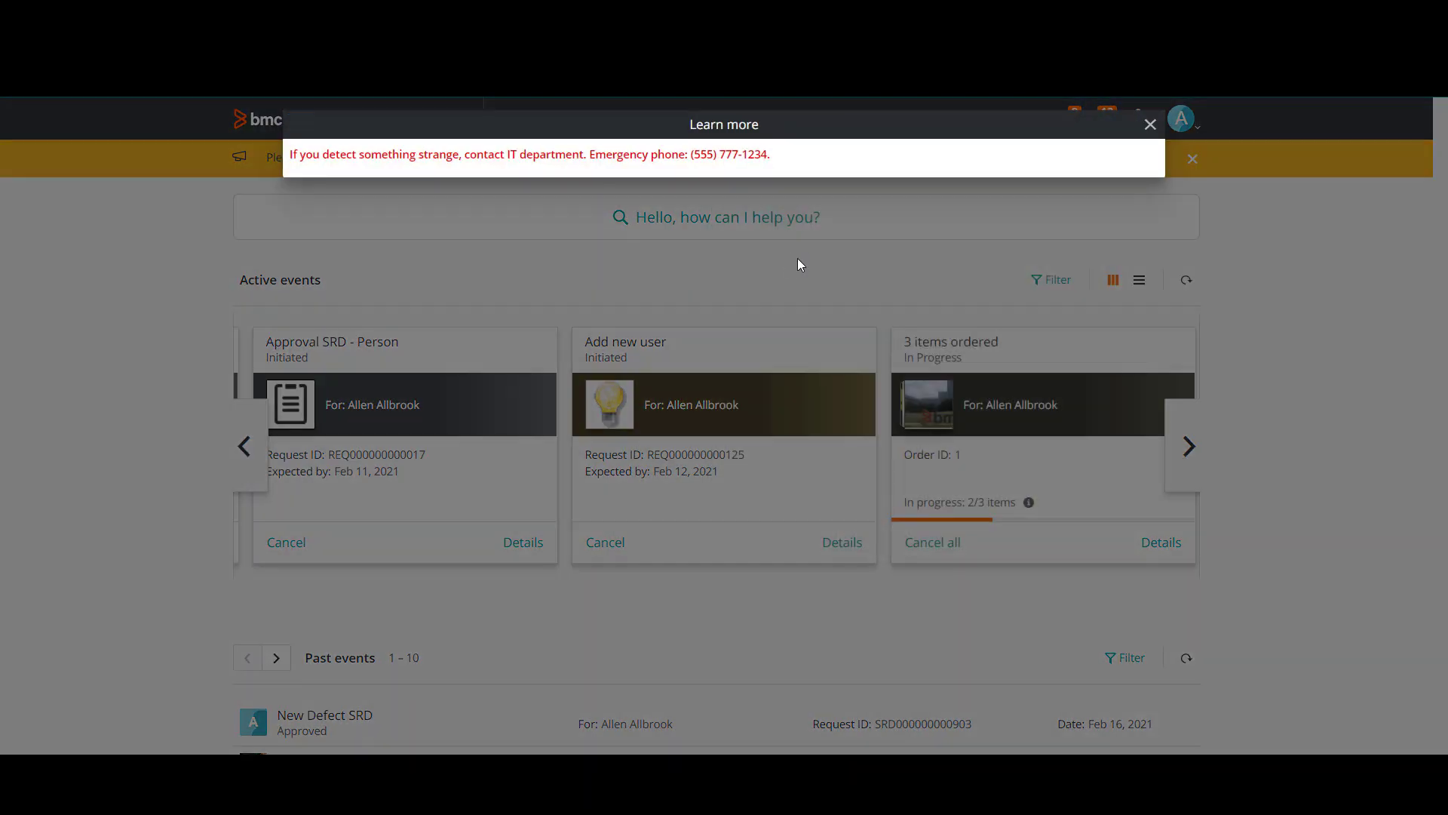
left_click(1151, 128)
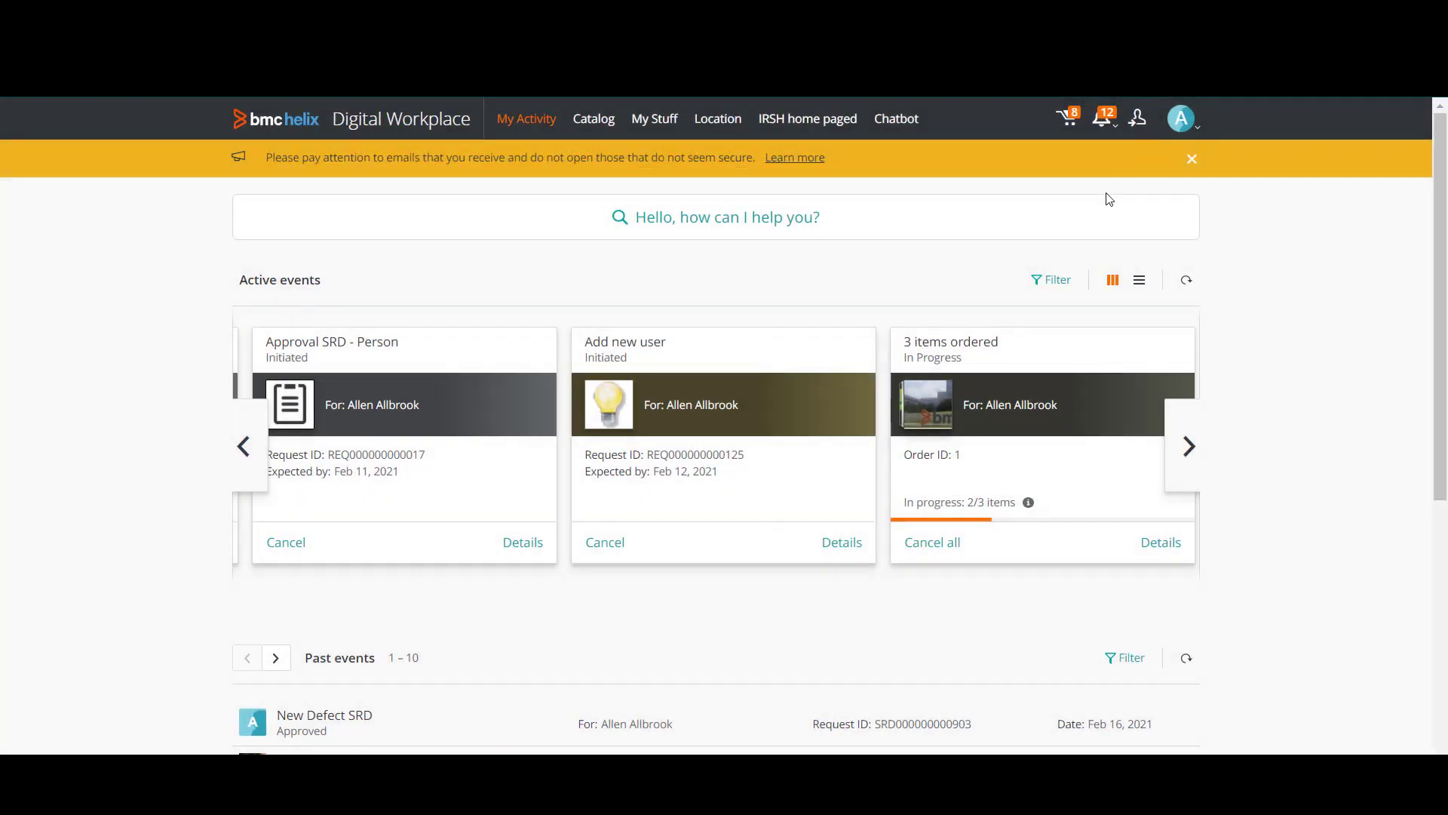